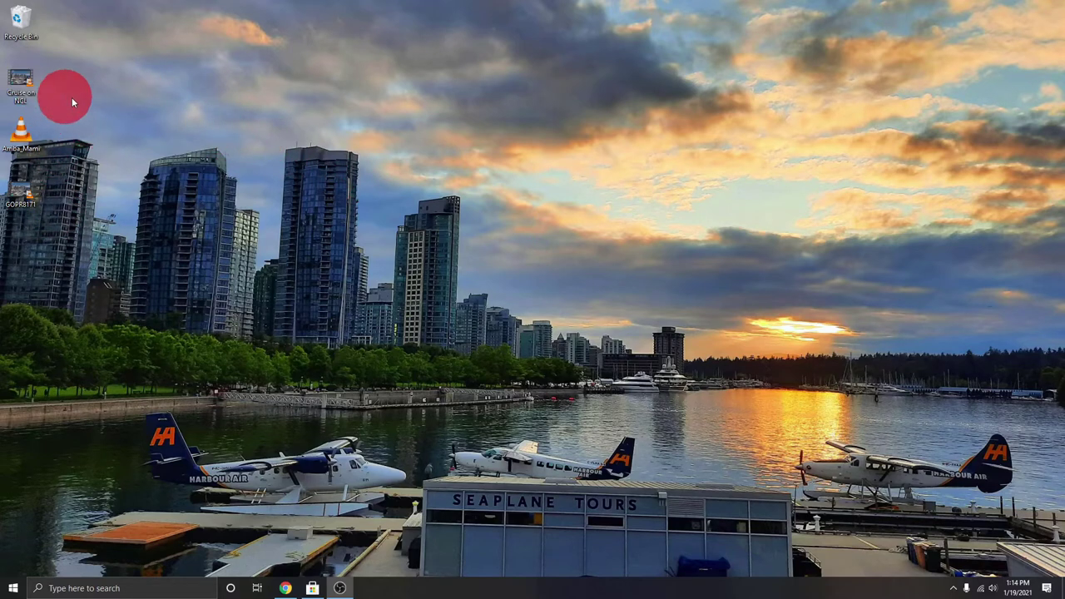
Preview the Cruise on NCL video and the Arriba_Mami audio file from the desktop, closing the media player after each.
double_click(24, 82)
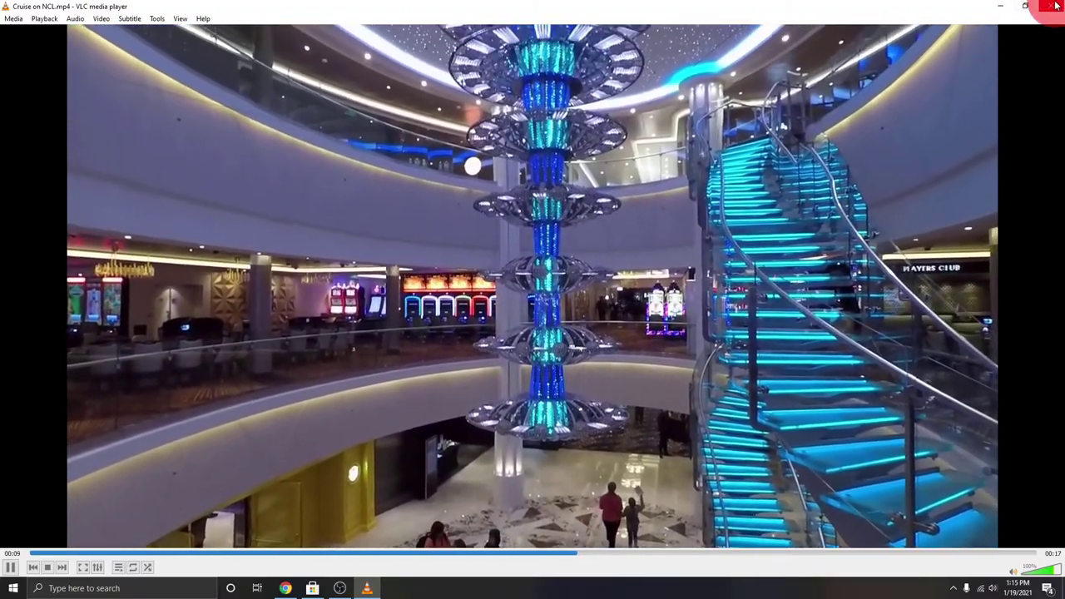
click(1055, 6)
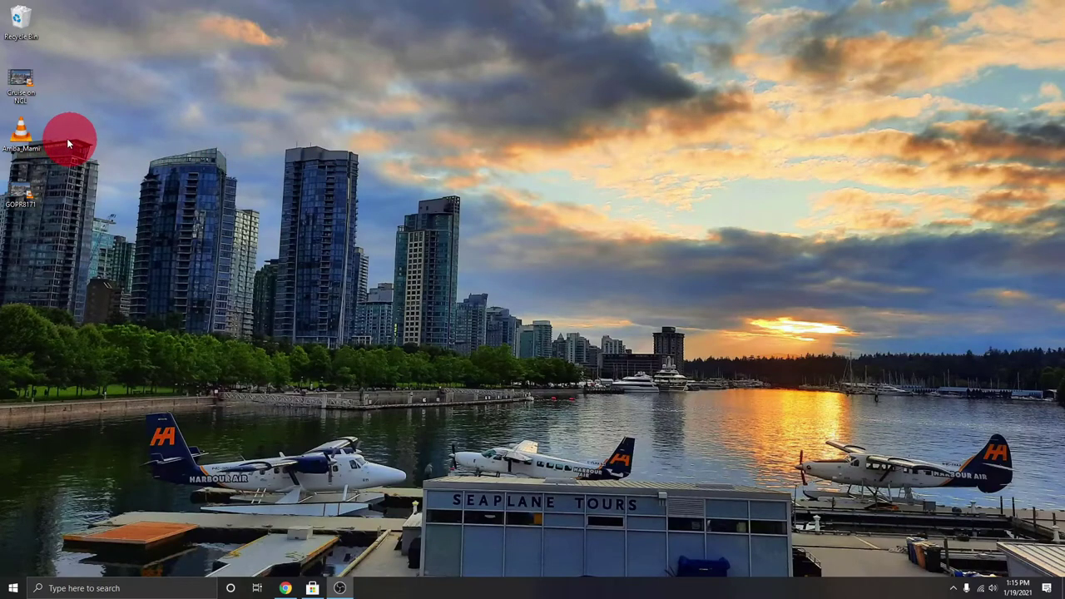
double_click(21, 133)
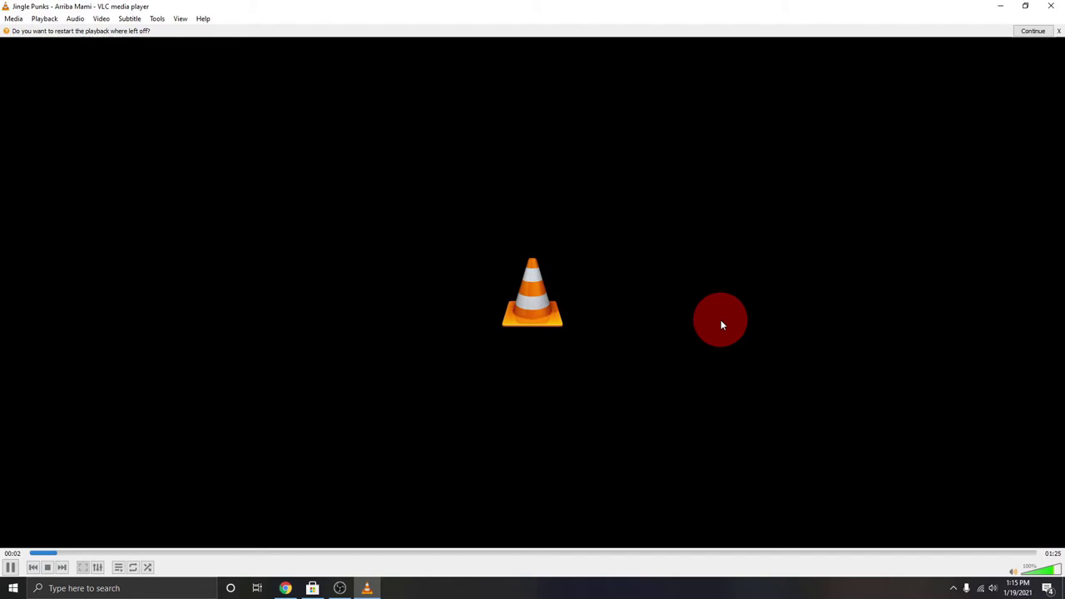
click(1052, 7)
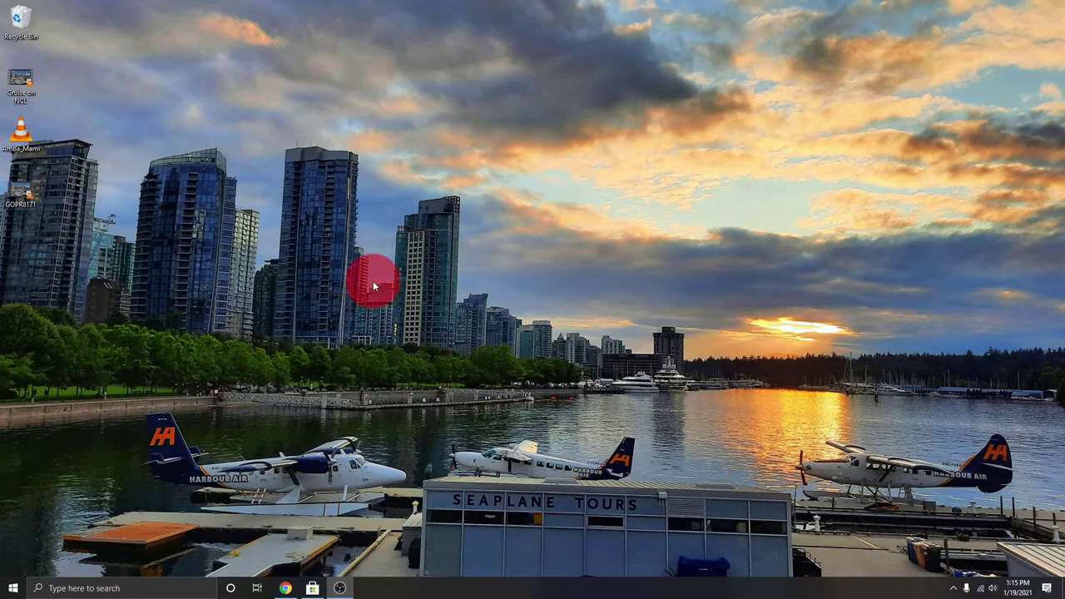
click(17, 592)
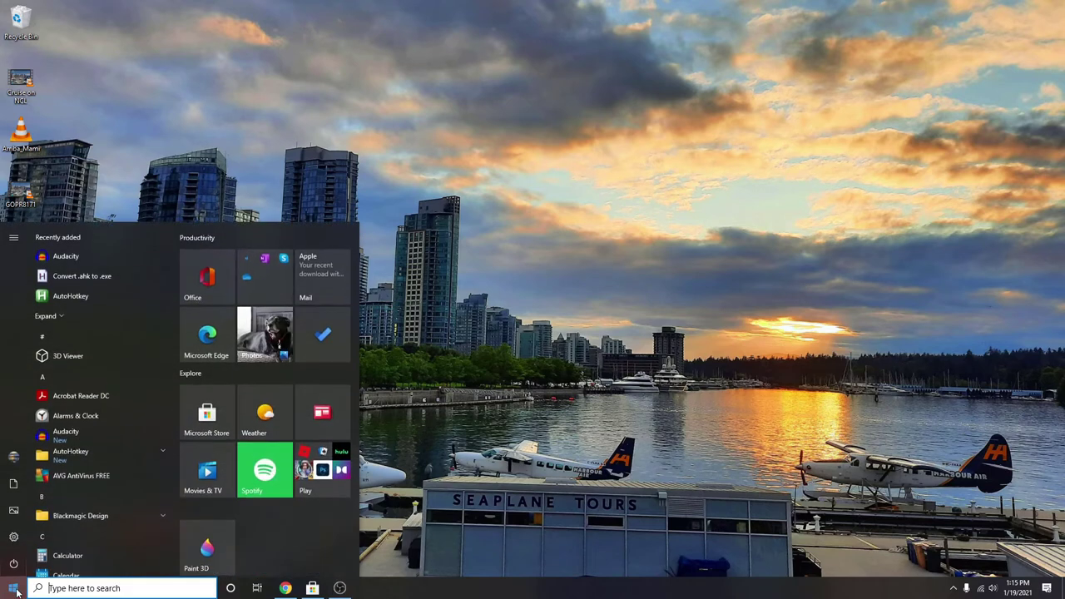
scroll(73, 472, down, 5)
scroll(75, 475, down, 8)
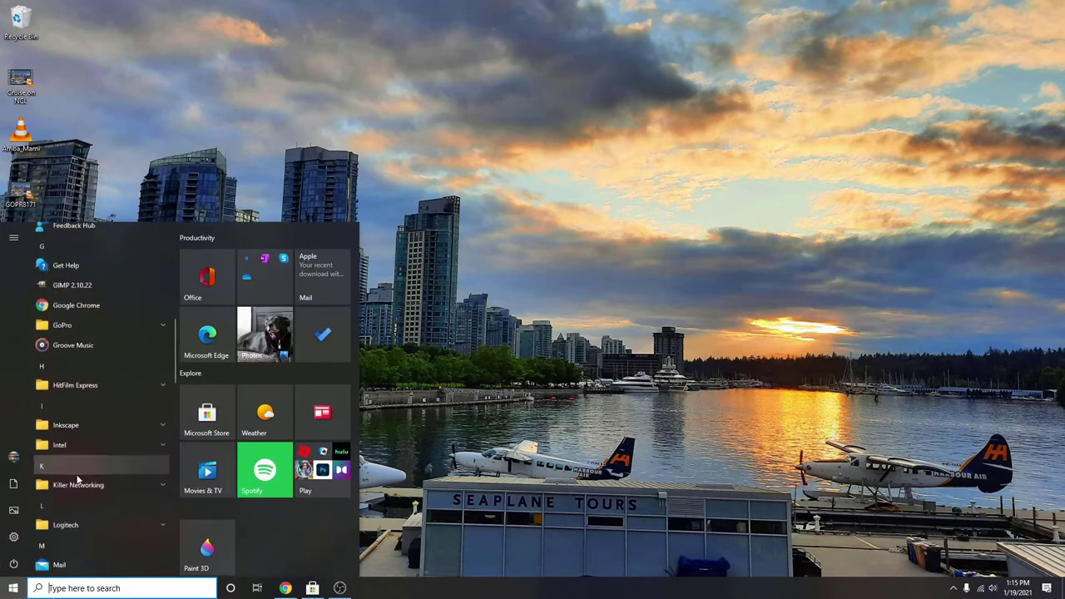
scroll(76, 474, down, 4)
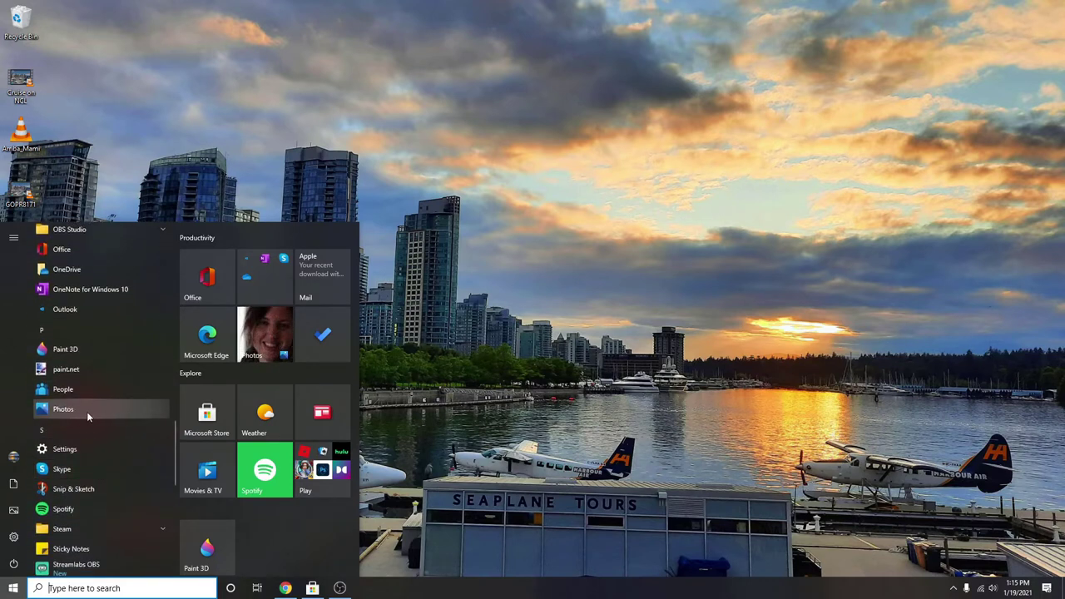
click(448, 359)
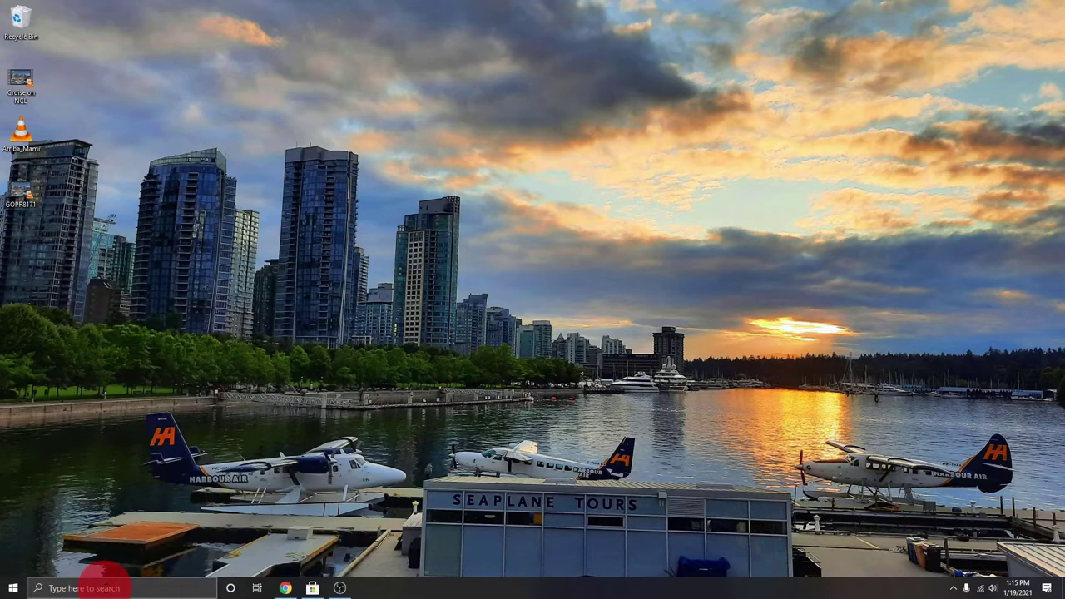
Search Windows for "video" and launch the Video Editor app.
click(105, 578)
text(video)
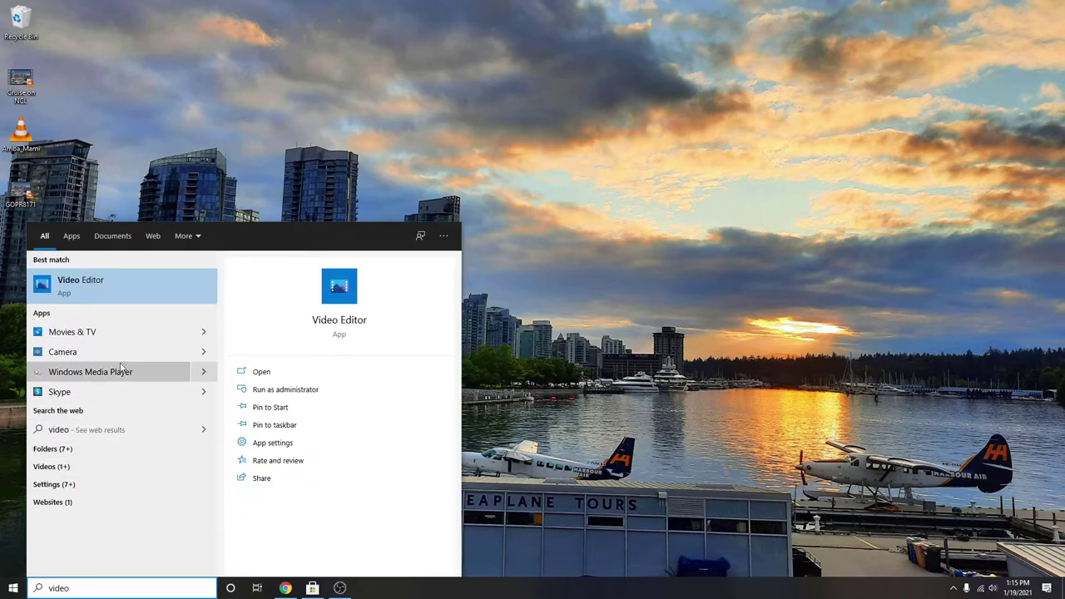
click(100, 286)
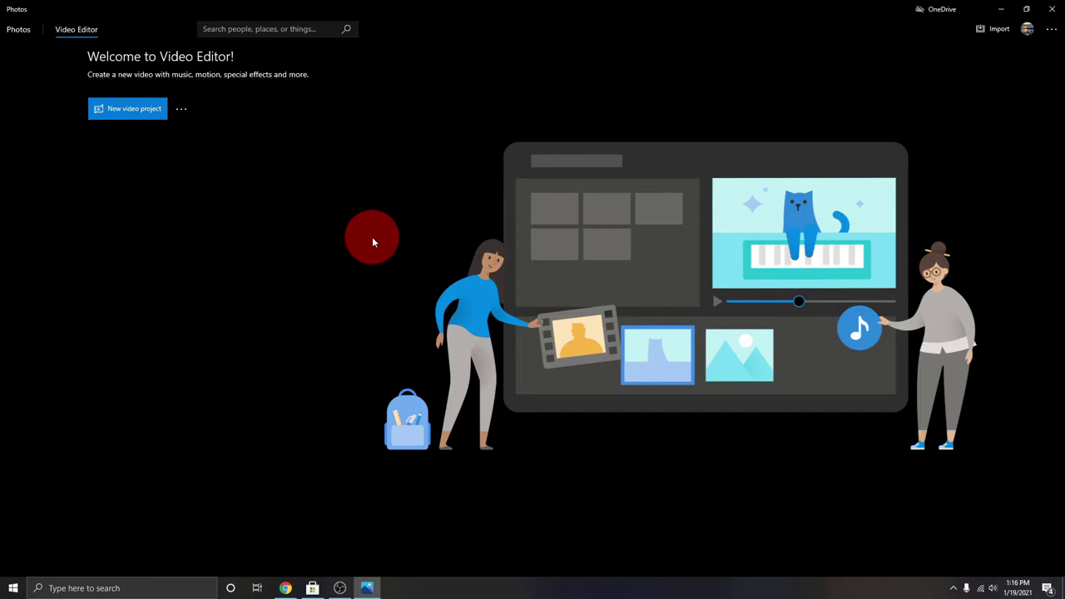
Create a new video project named "Cruise with Music".
click(125, 112)
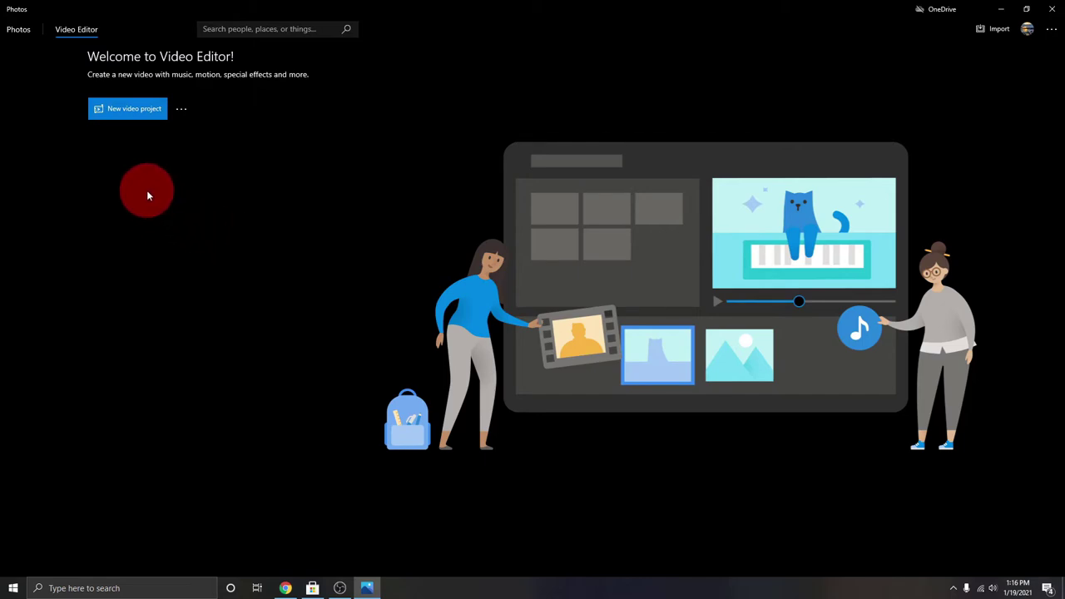
click(132, 111)
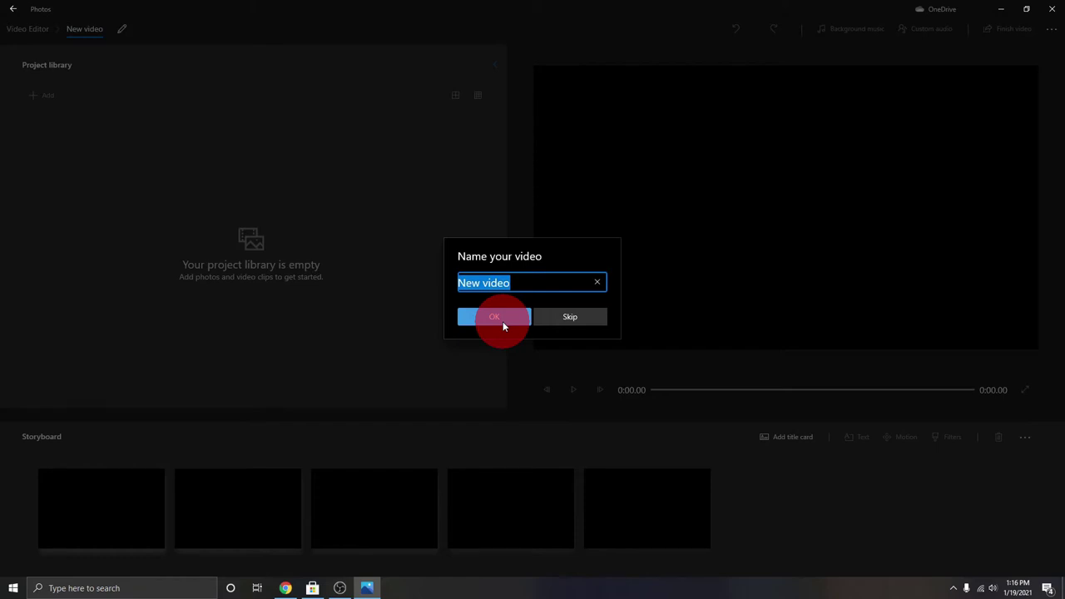
text(Cruise with Music)
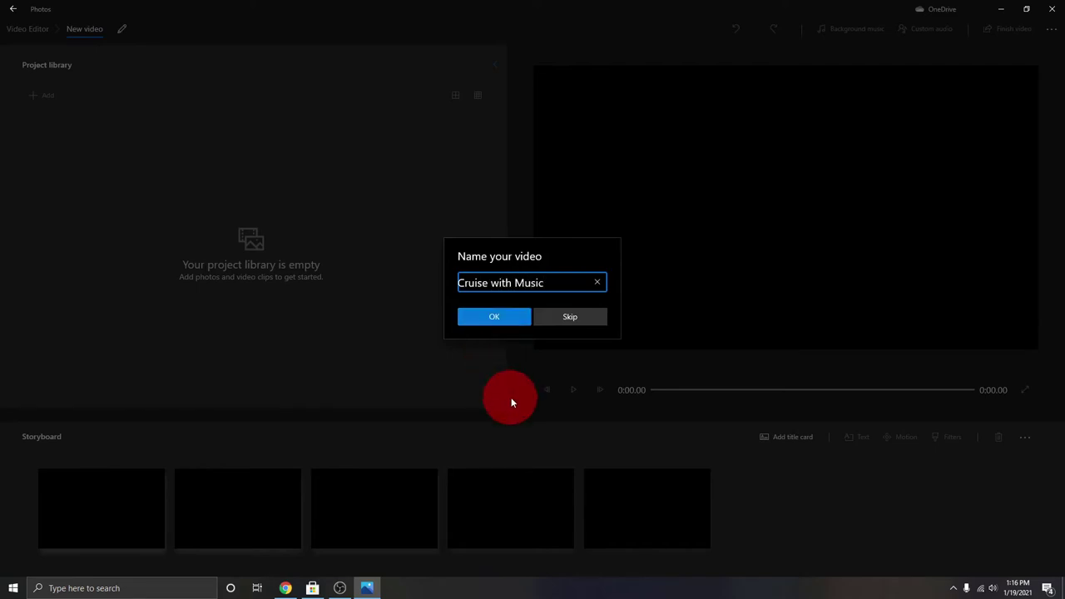
click(520, 323)
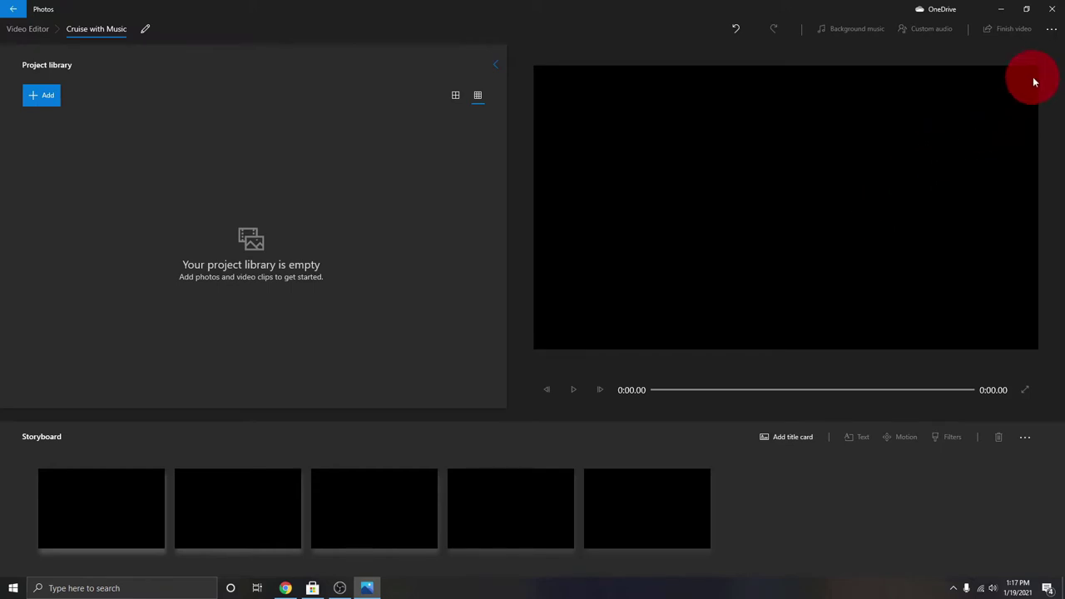
Change the project's aspect ratio to 4:3 landscape.
click(1051, 29)
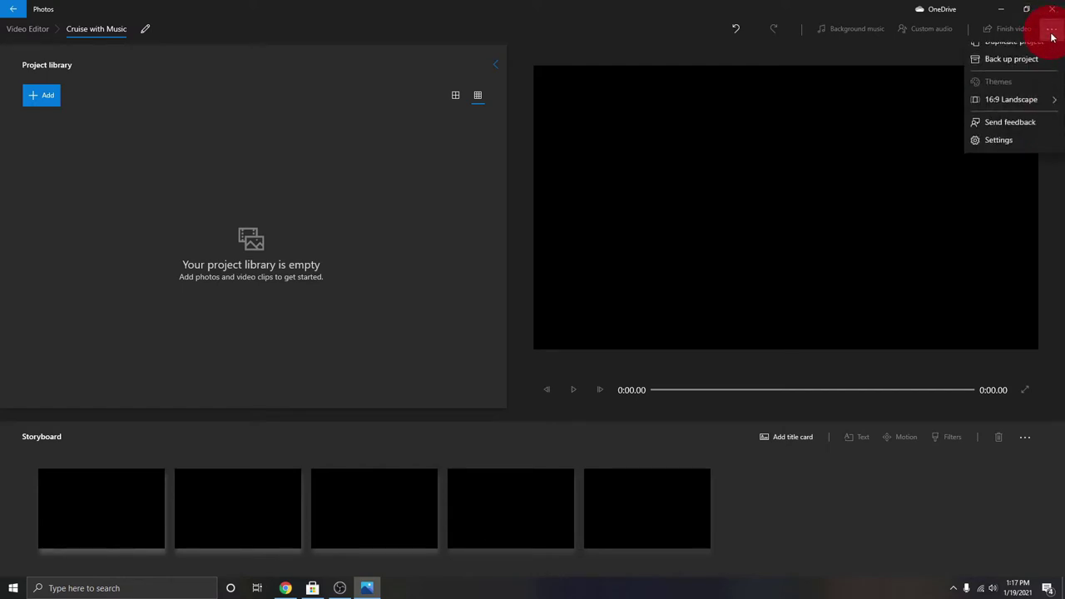
click(1026, 113)
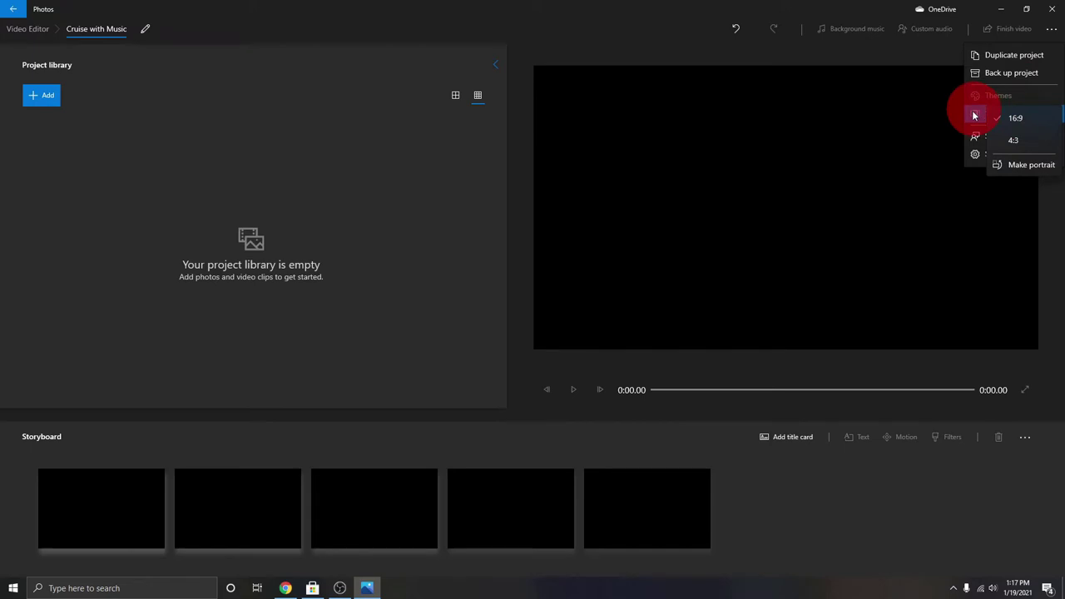
click(1028, 138)
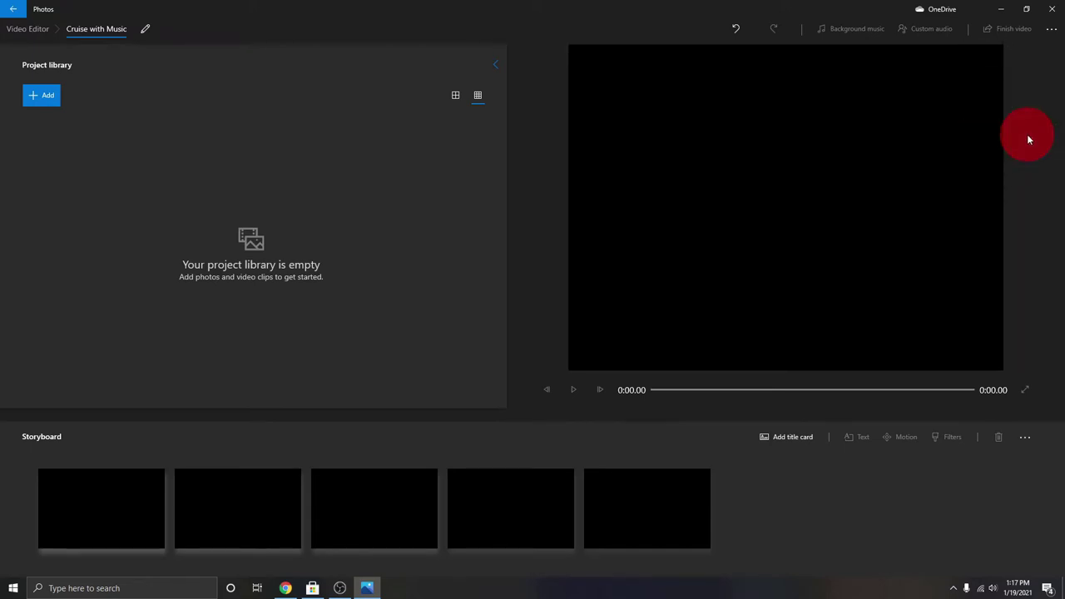
Switch the project to portrait orientation and set its aspect ratio to 9:16.
click(1051, 28)
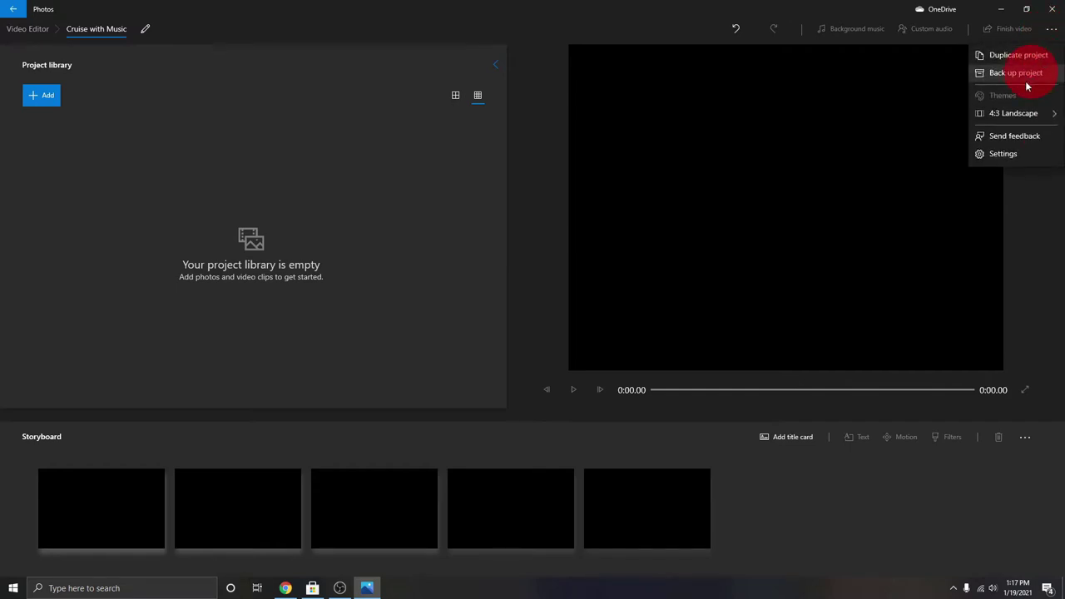
mouse_move(1017, 114)
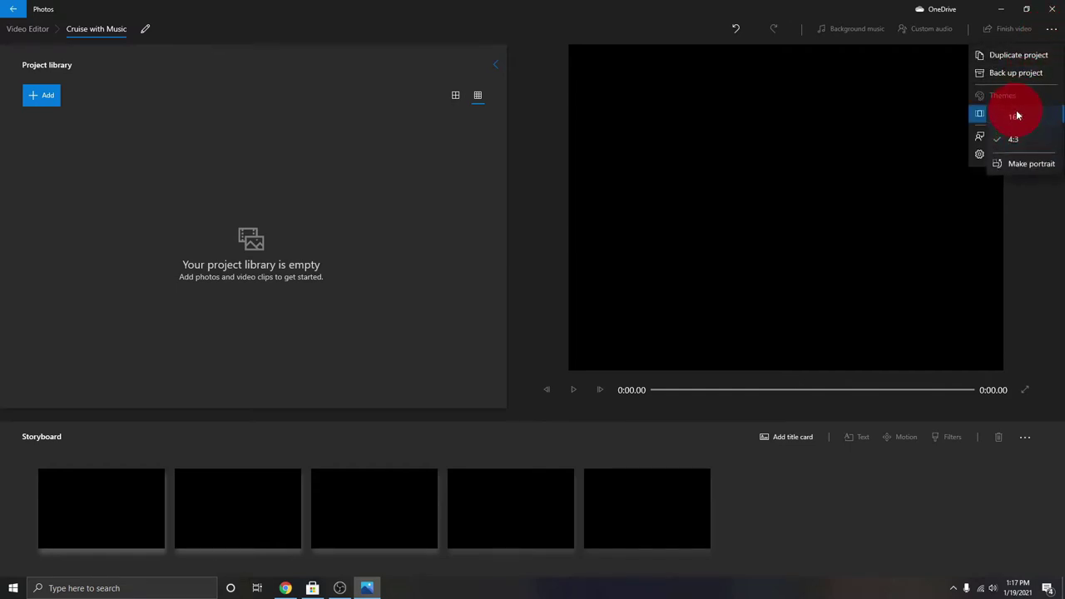
click(1030, 165)
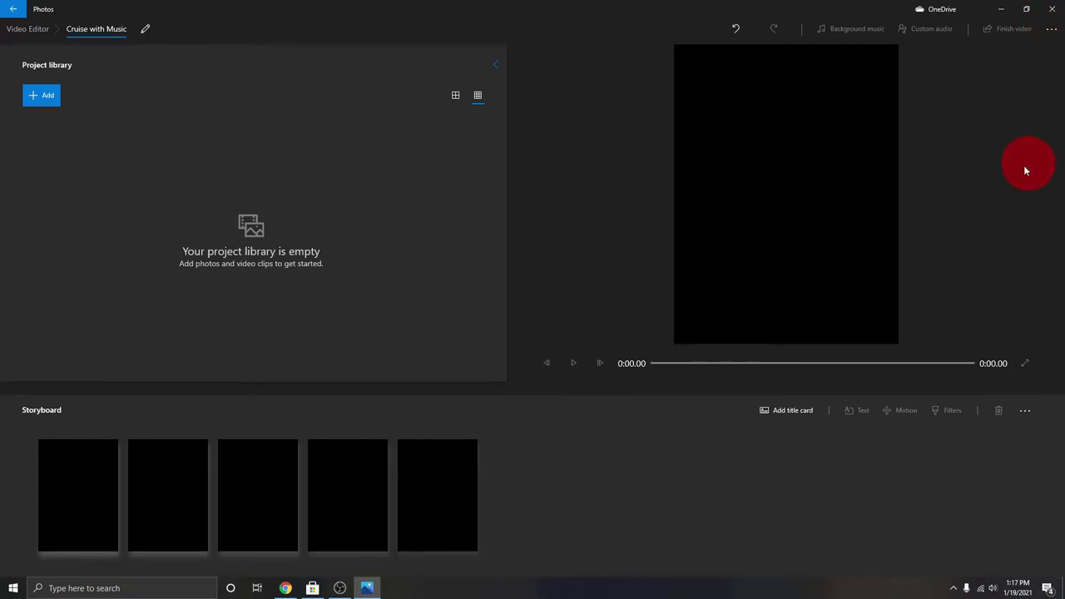
click(1055, 30)
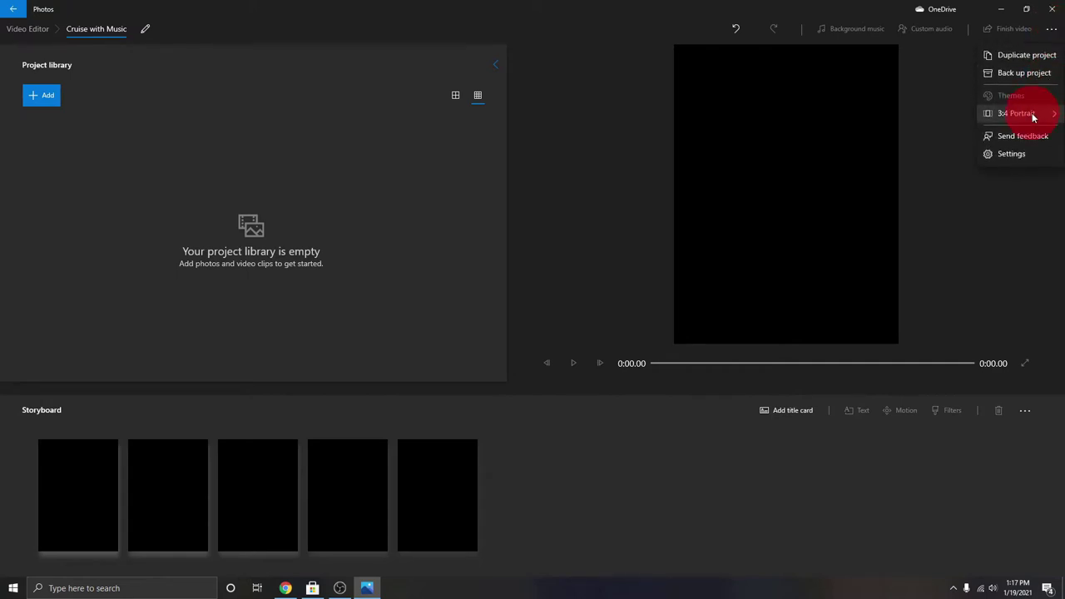
click(1010, 117)
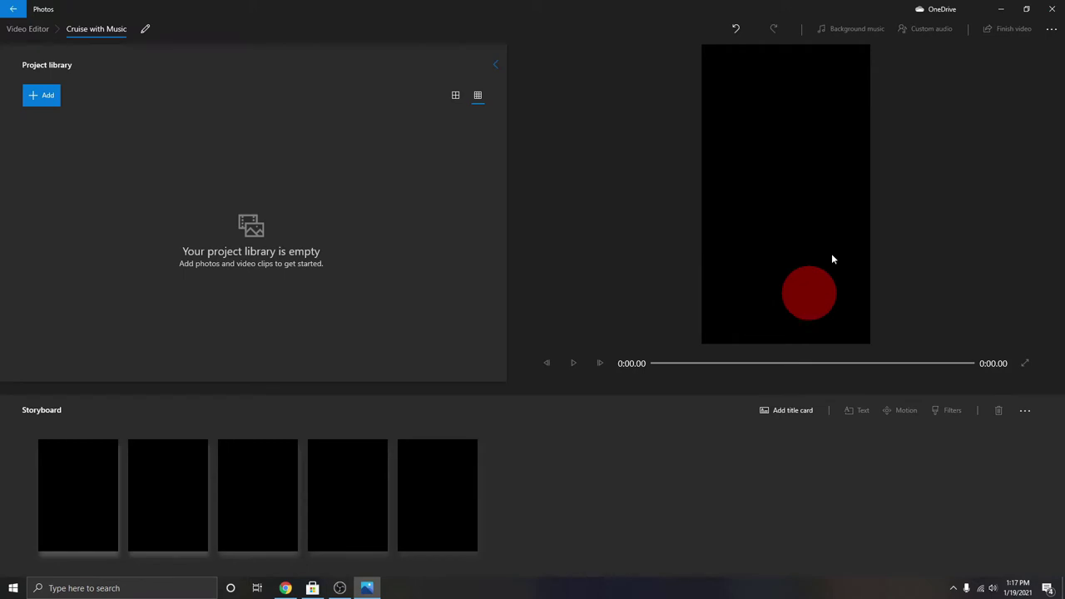
Return the project to 16:9 landscape orientation and check the selected aspect ratio.
click(1052, 30)
mouse_move(1002, 114)
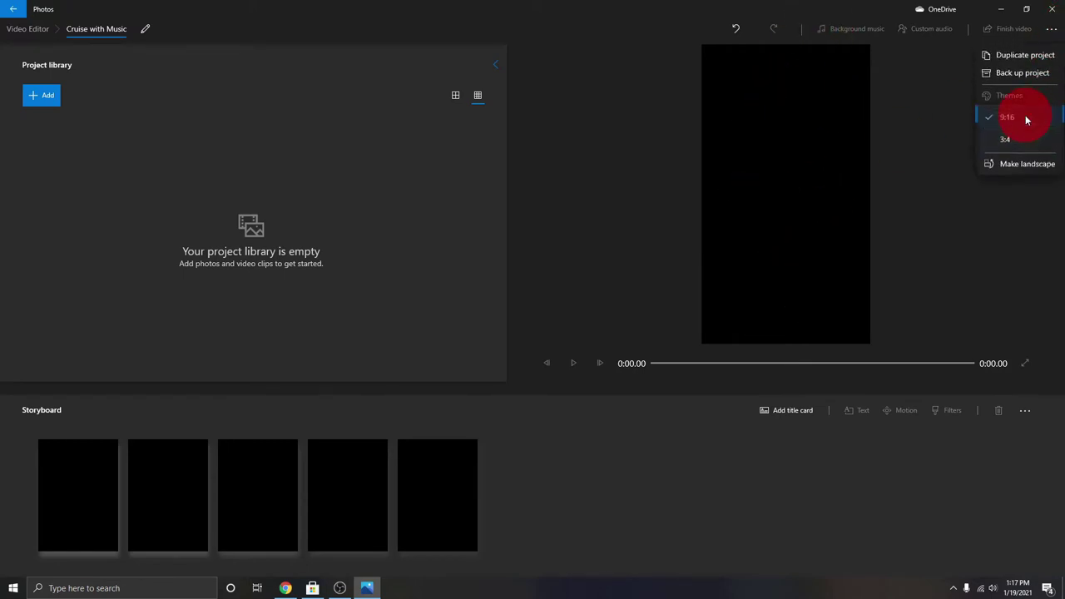
click(1027, 164)
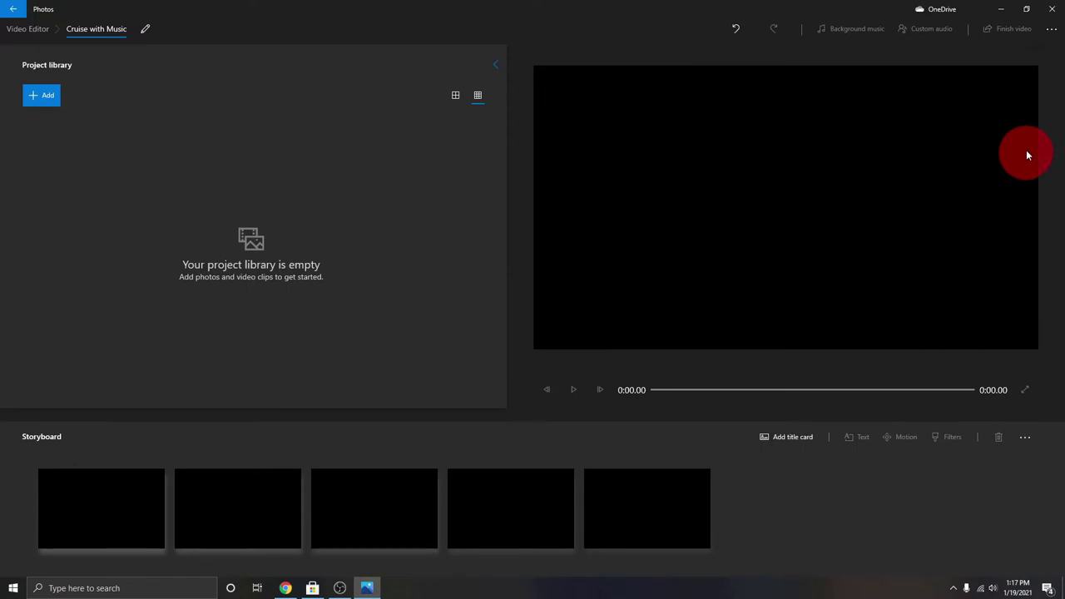
click(1050, 29)
mouse_move(974, 111)
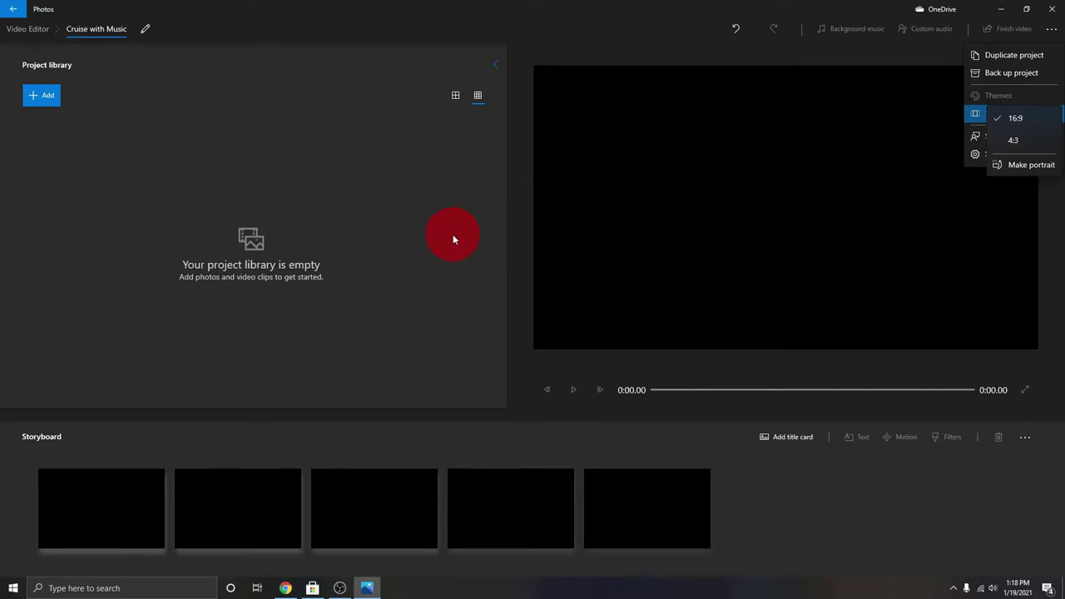
click(640, 443)
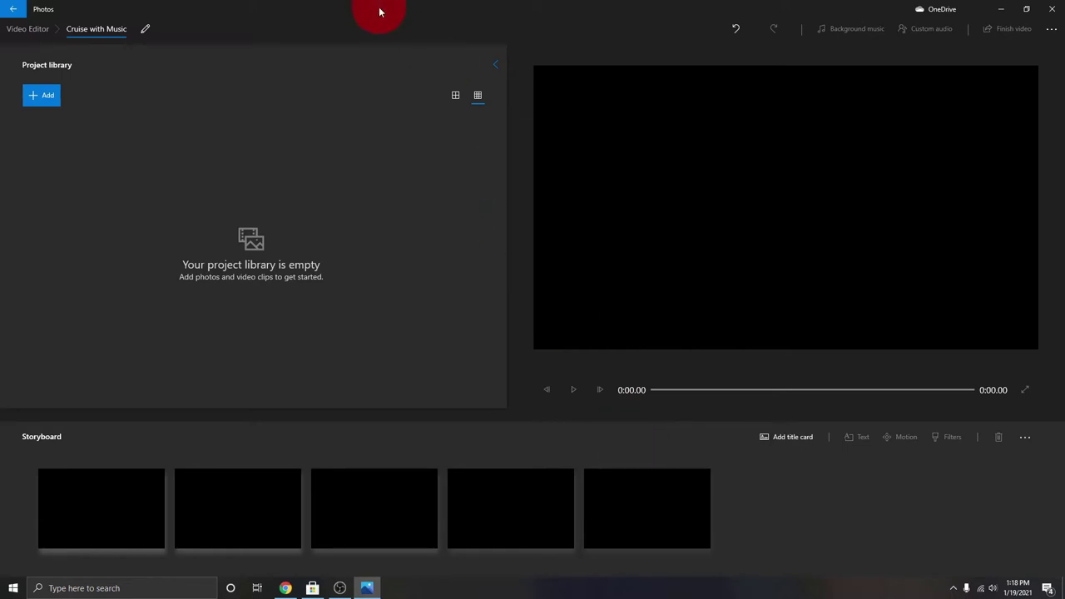
click(47, 98)
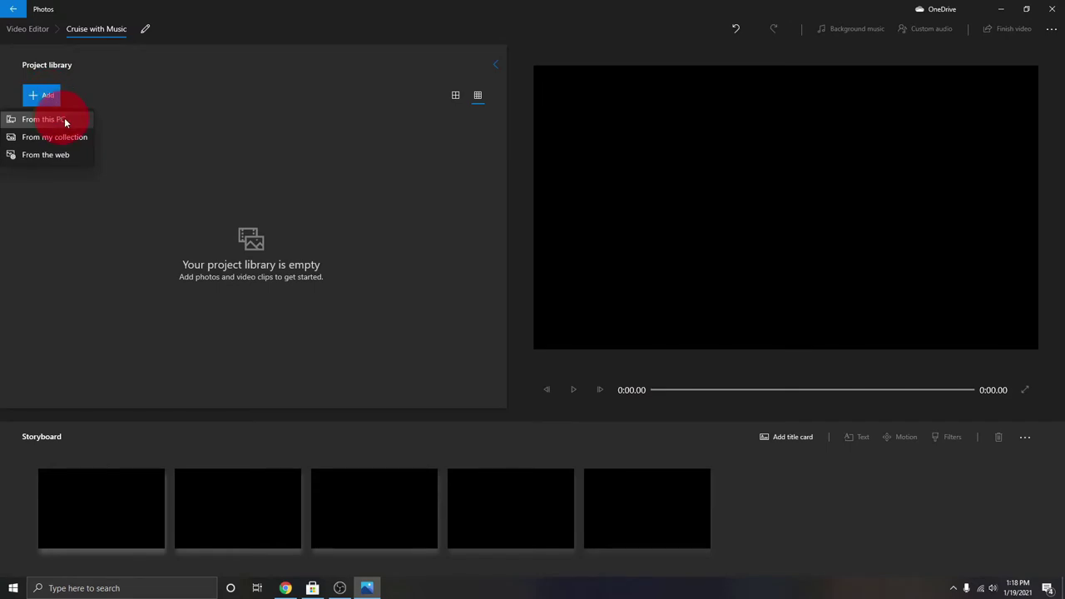
click(67, 117)
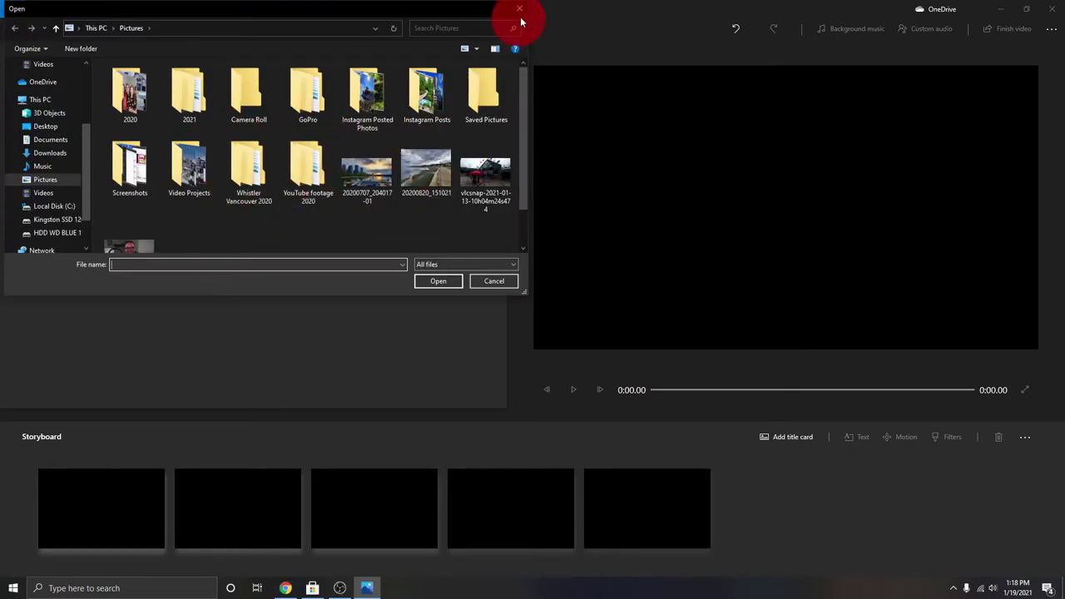
click(518, 11)
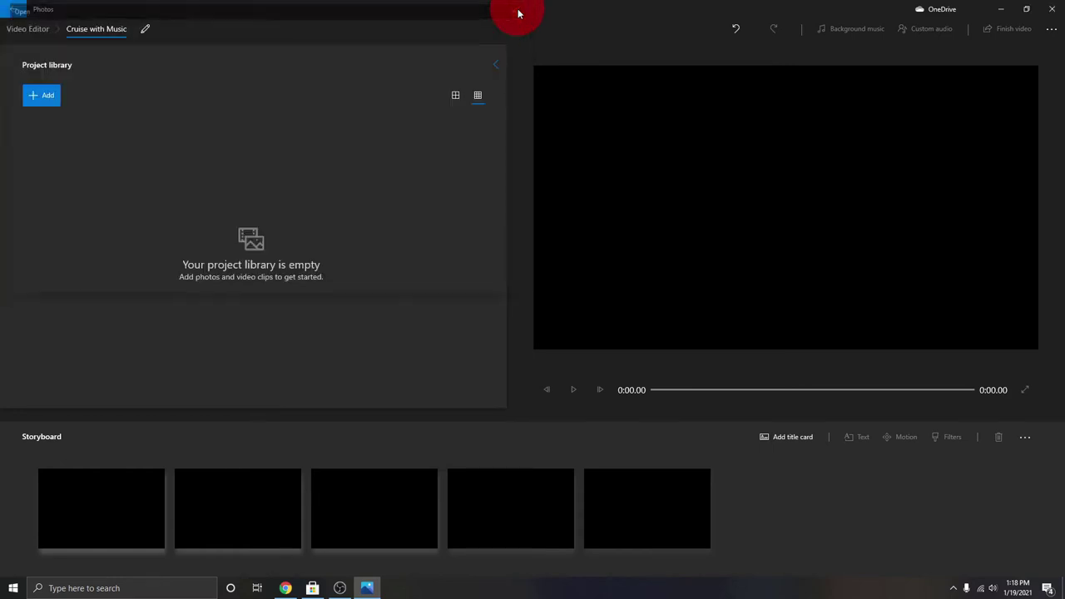
Shrink the editor window to reveal the desktop and add the Cruise on NCL and GOPR8171 videos to the project library.
double_click(378, 17)
drag(384, 23, 524, 43)
drag(25, 78, 379, 241)
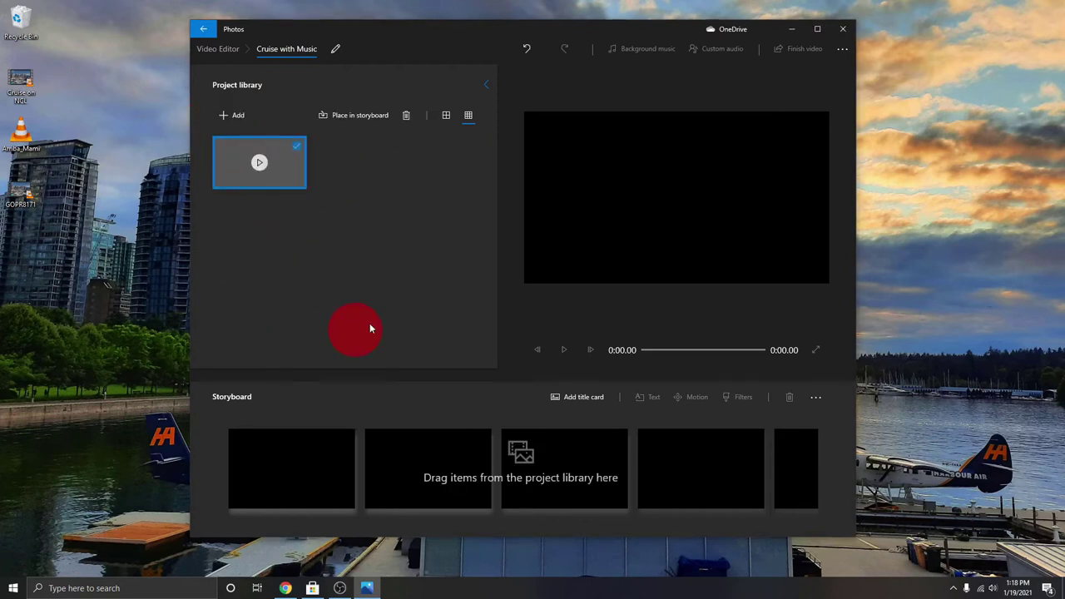
click(96, 236)
drag(47, 198, 401, 200)
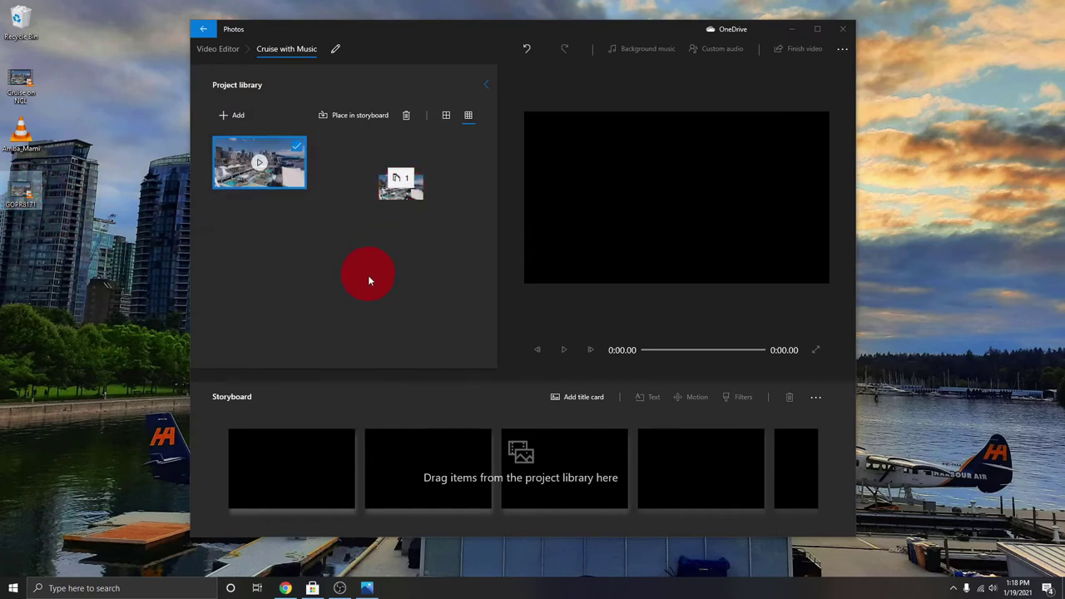
Maximize the editor window and clear the clip selection in the project library.
click(816, 35)
click(153, 243)
click(90, 157)
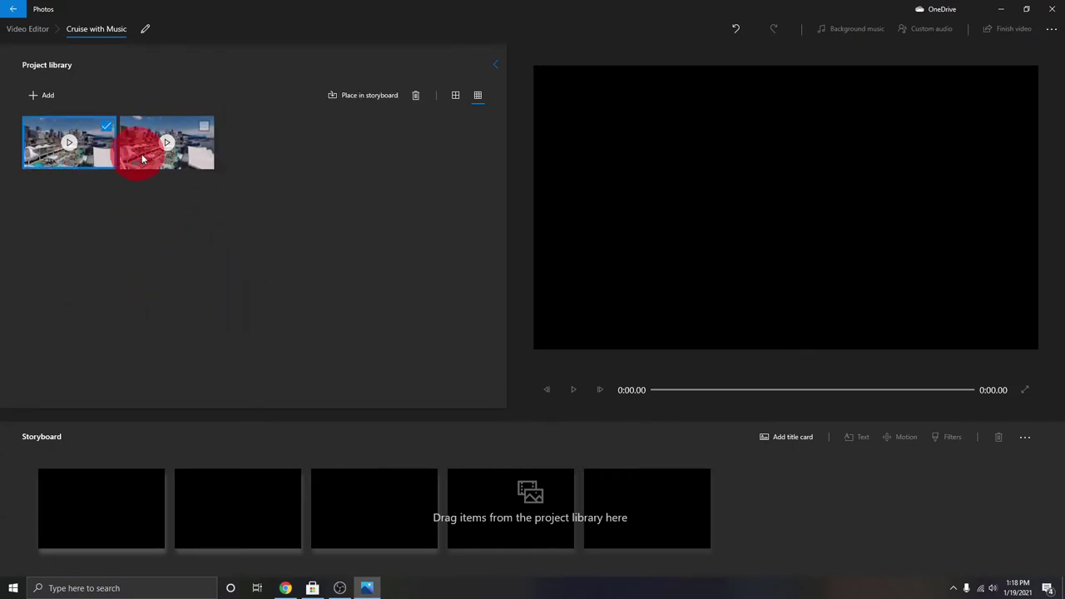
click(184, 150)
click(97, 151)
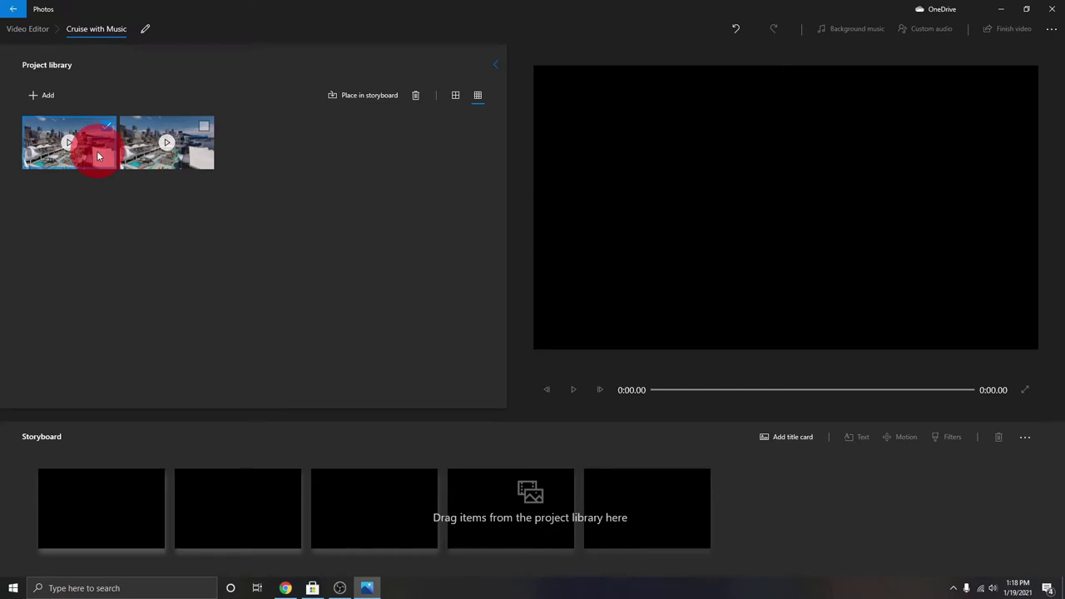
click(95, 154)
click(147, 143)
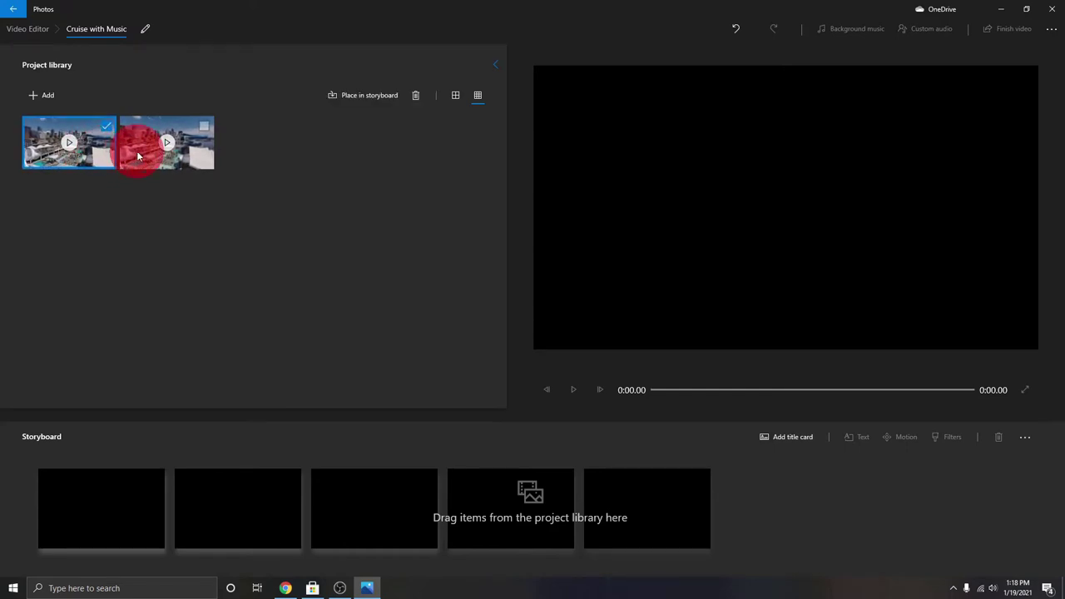
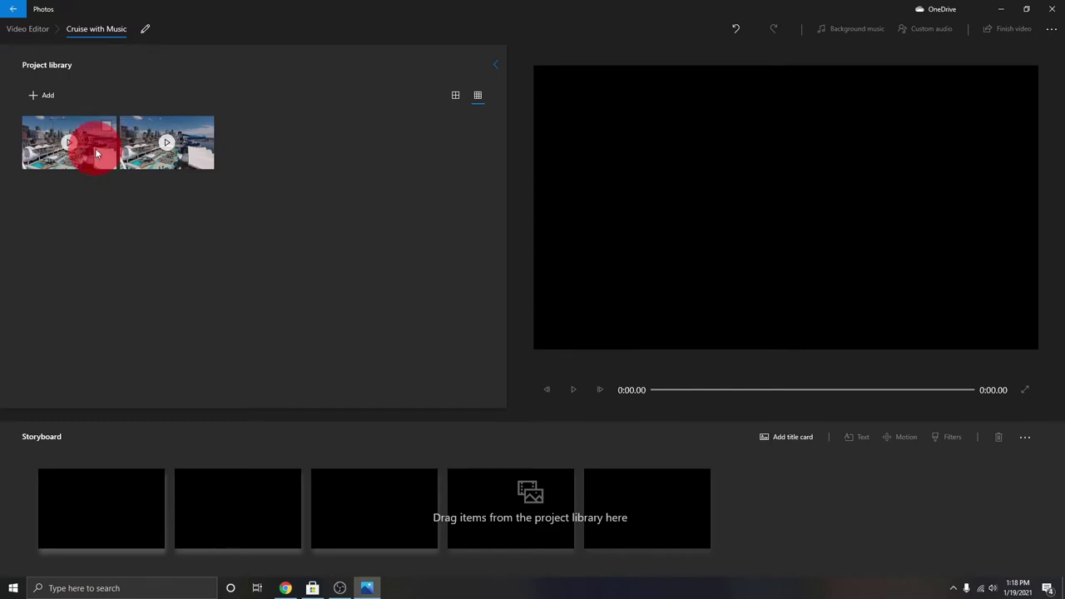
Place the first library clip in the first storyboard slot and play part of it to check the footage.
click(94, 148)
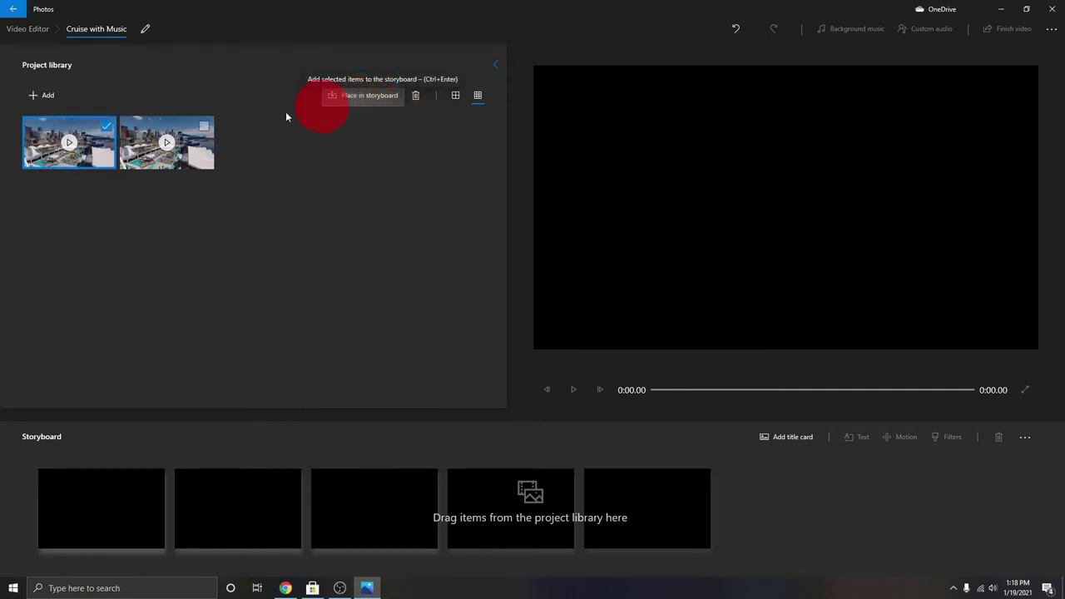
drag(93, 150, 126, 496)
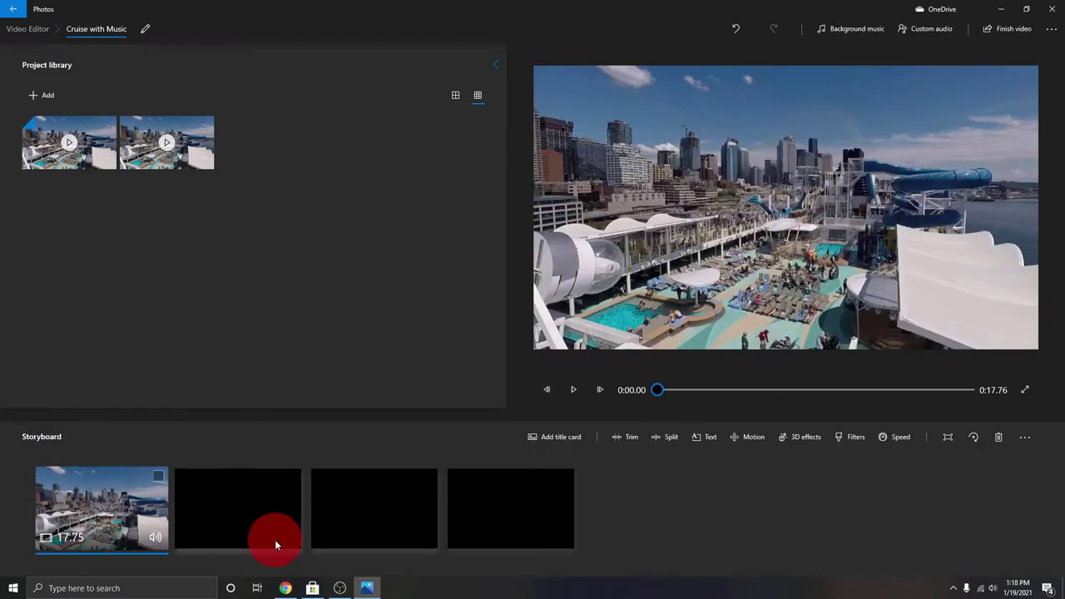
click(573, 390)
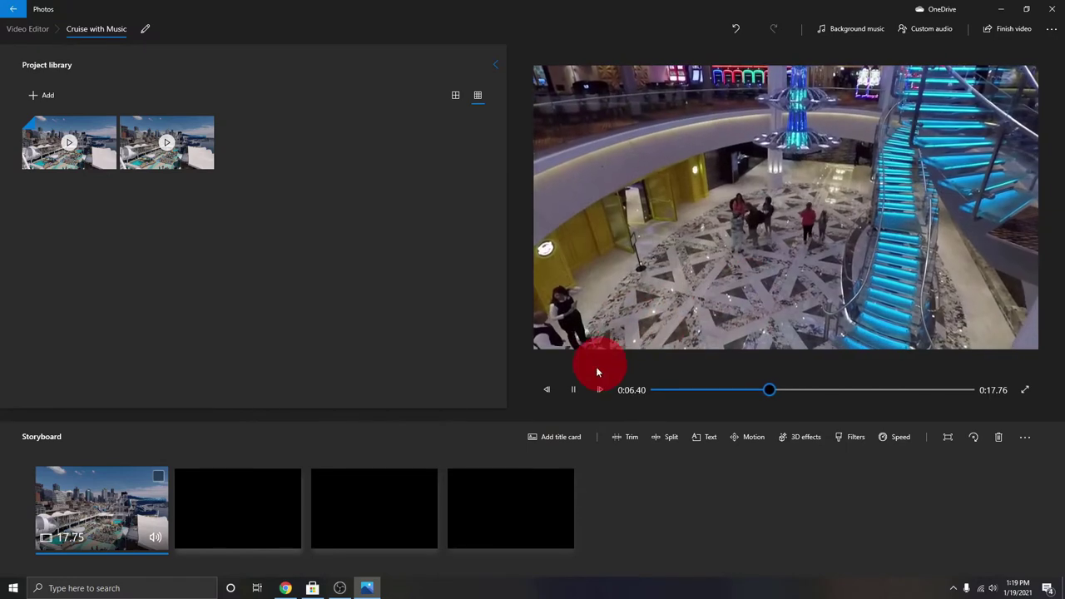
click(576, 390)
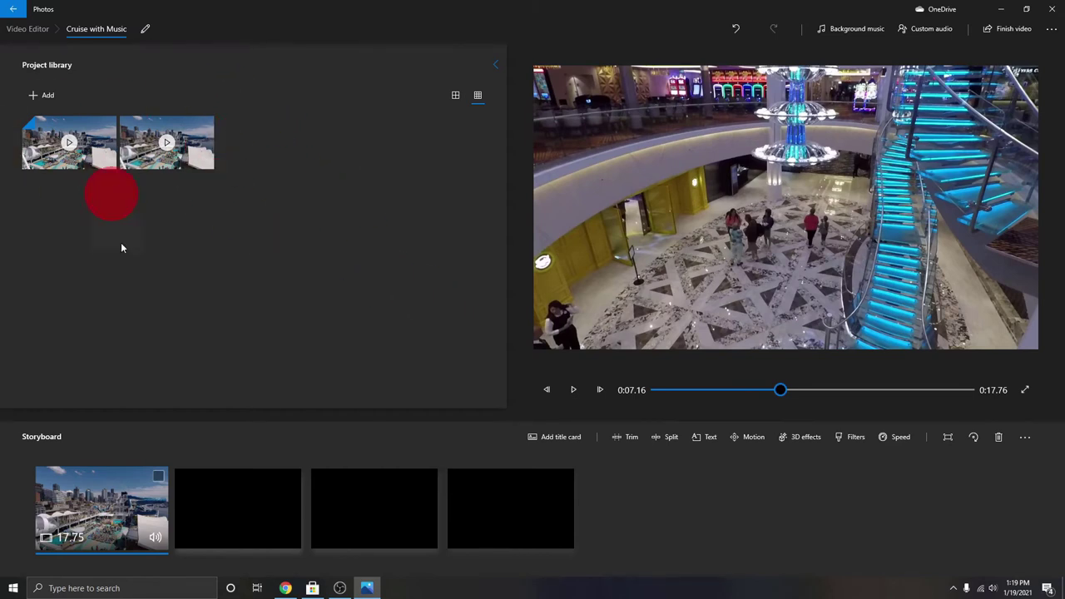
Add the second library clip after the first one on the storyboard and remove it again.
click(202, 153)
drag(201, 153, 258, 490)
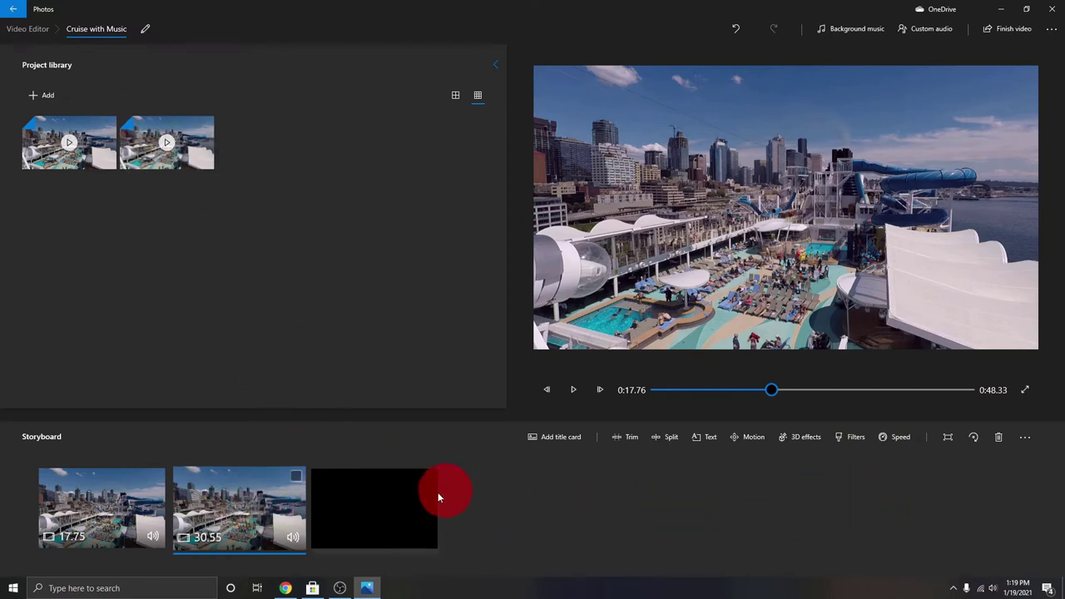
click(294, 479)
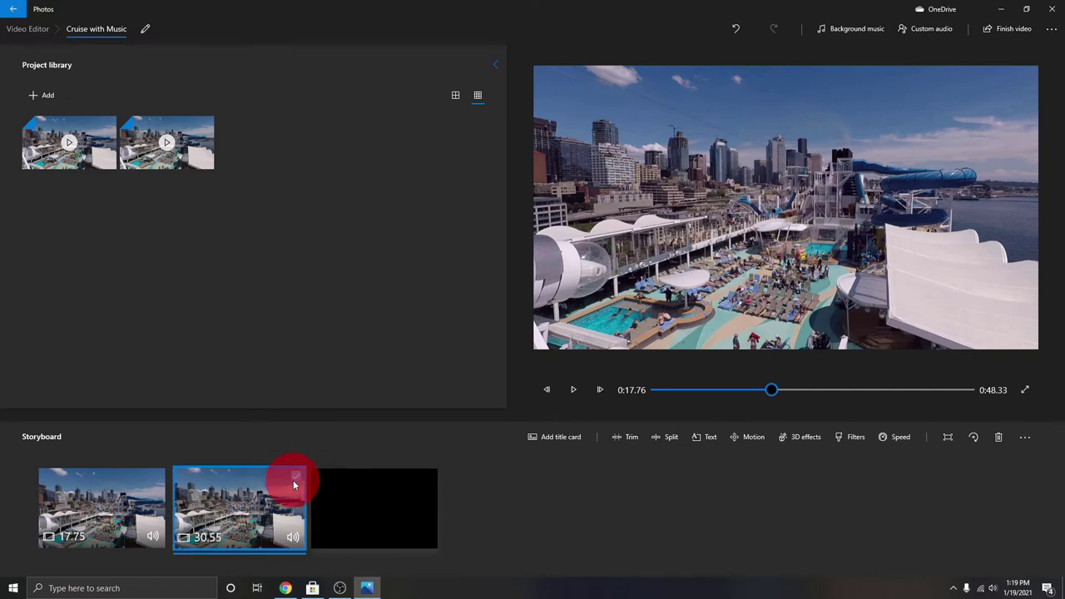
right_click(244, 508)
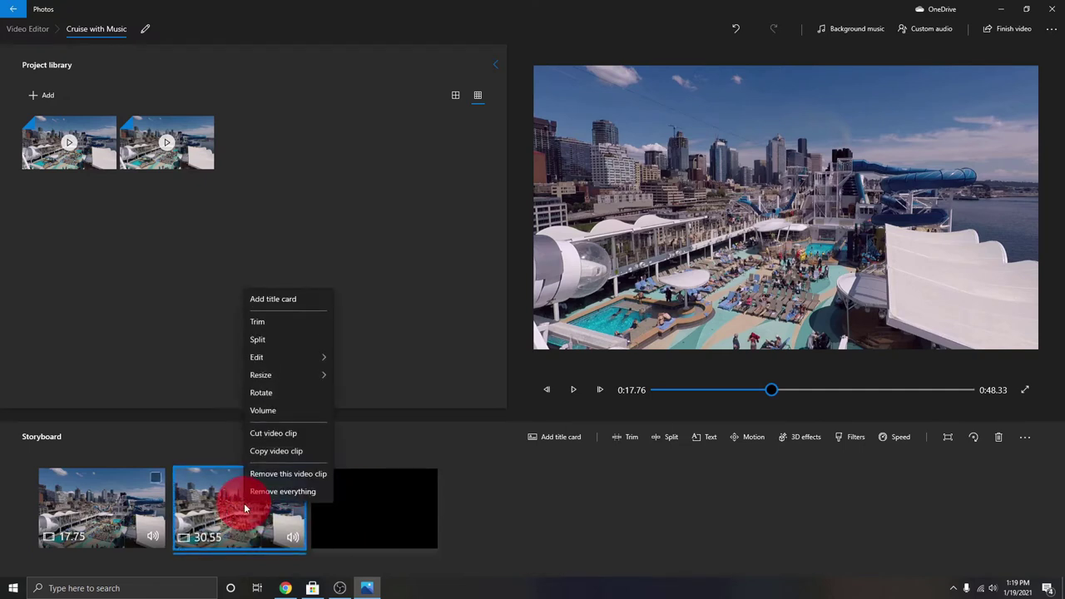
click(304, 477)
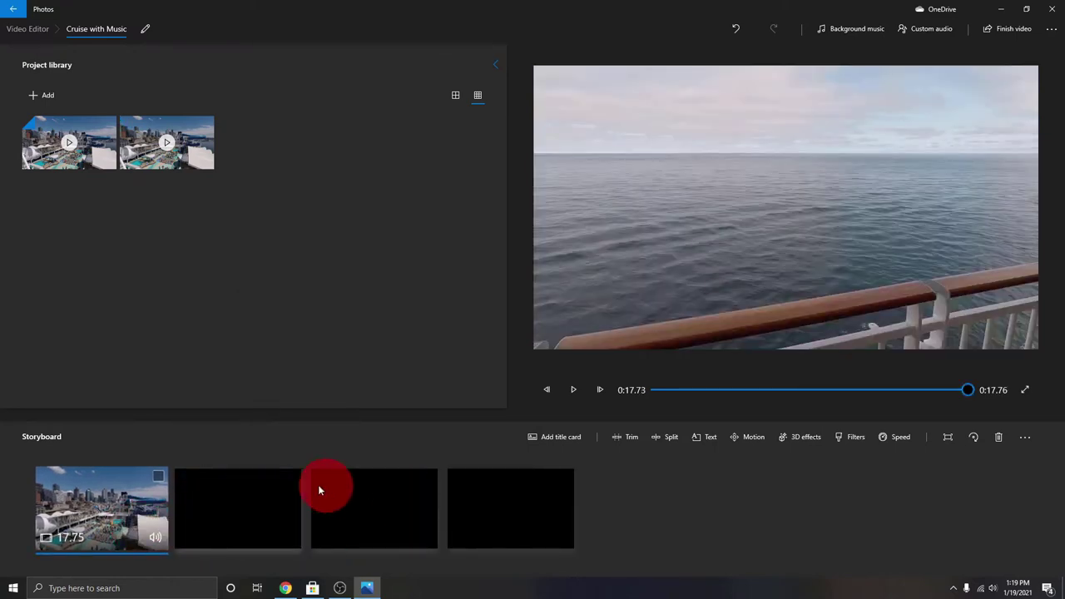
Lower the storyboard clip's volume to about half and preview the video from the start.
drag(965, 391, 652, 397)
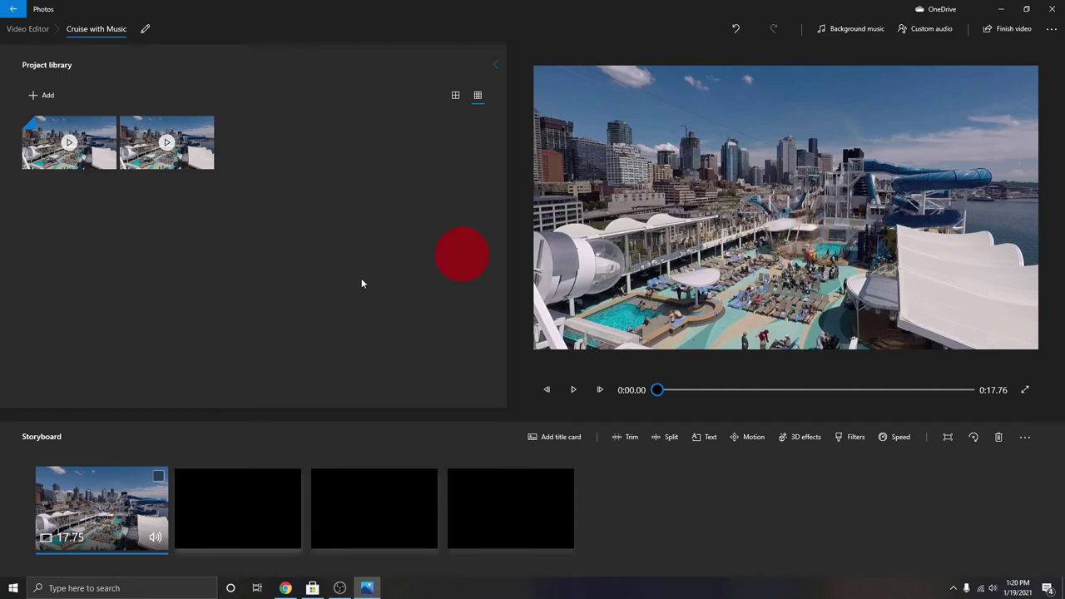
click(160, 538)
drag(161, 476, 162, 507)
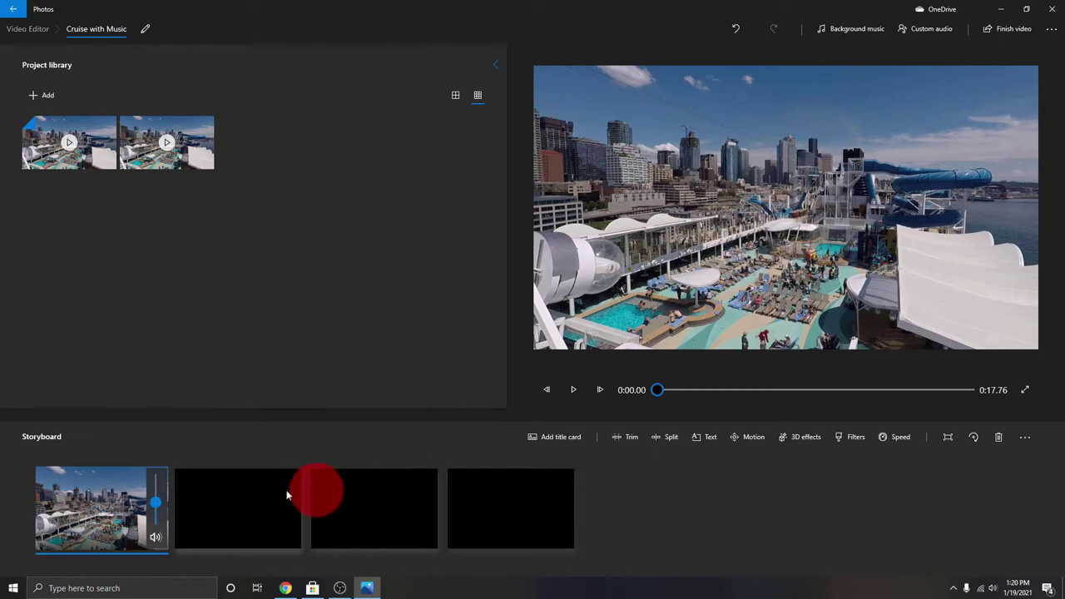
click(575, 389)
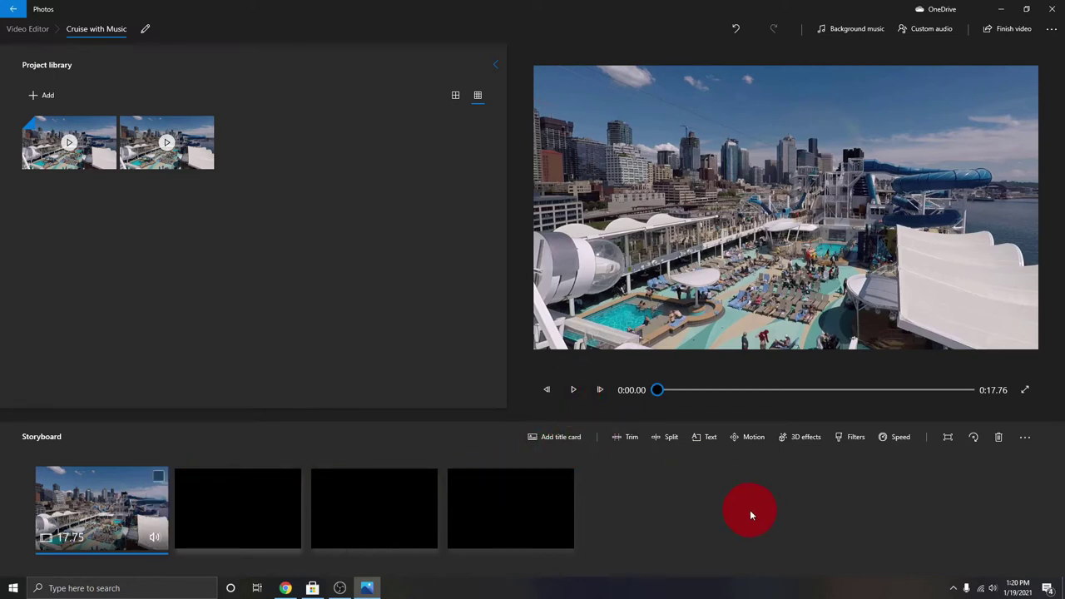
click(575, 390)
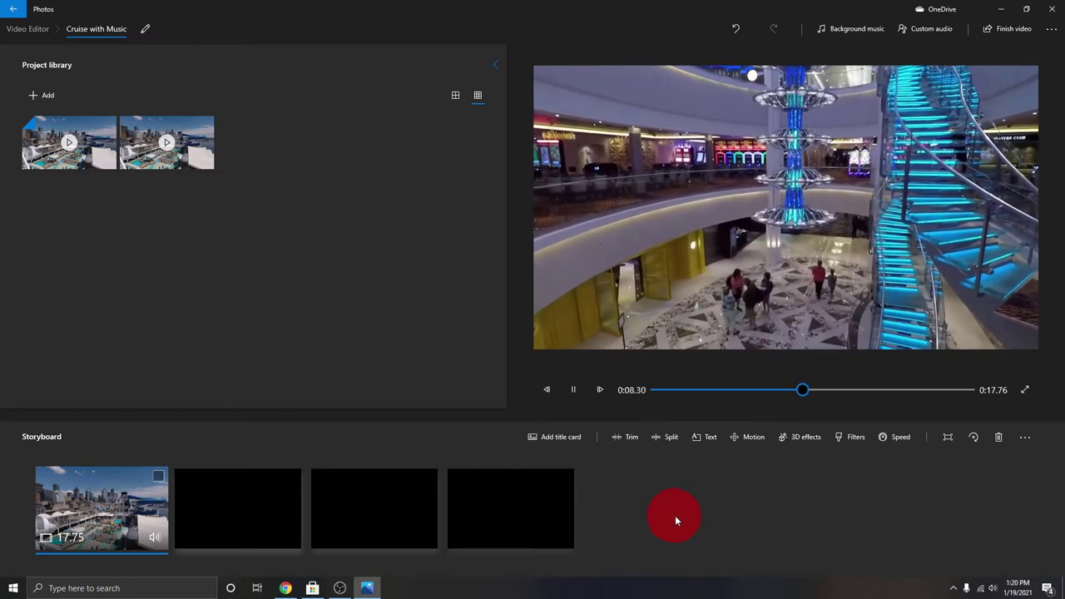
click(574, 391)
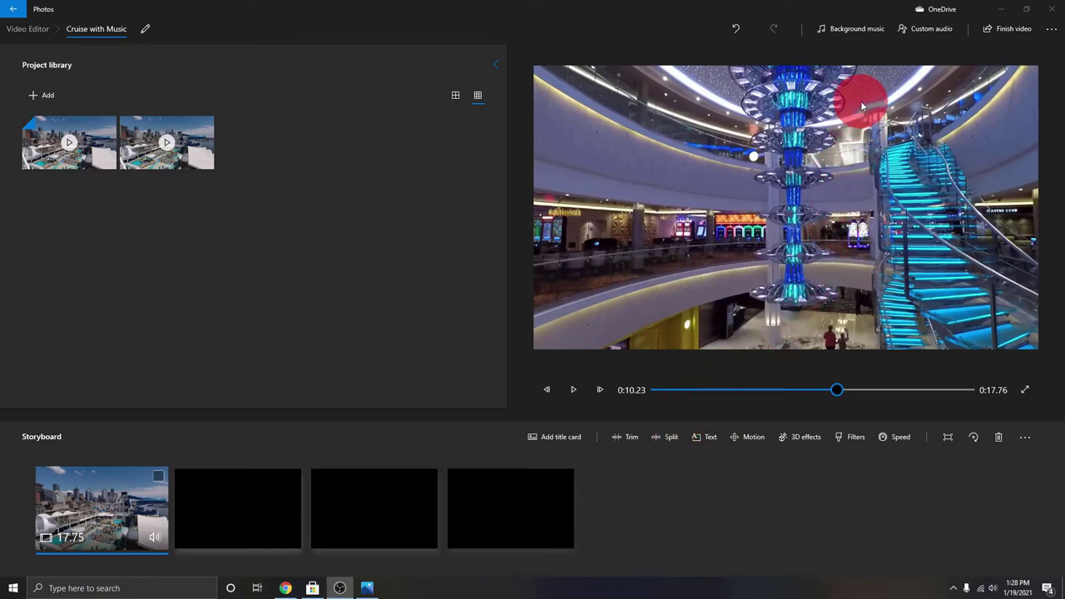
Browse the built-in background music and select Block Party while previewing the track.
click(851, 31)
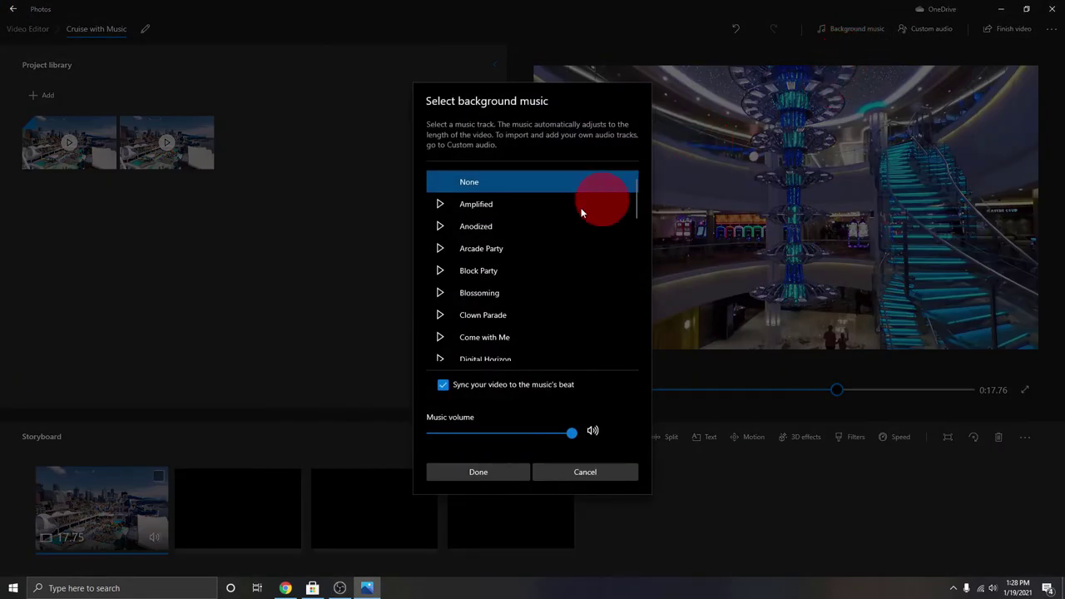
scroll(517, 227, down, 3)
scroll(517, 227, down, 2)
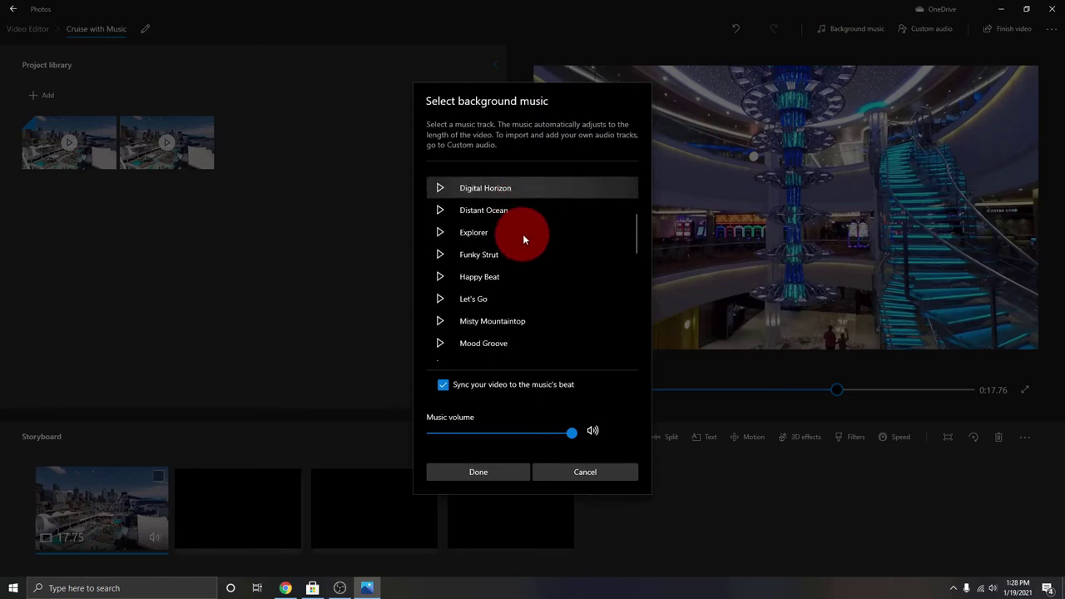
scroll(524, 233, up, 4)
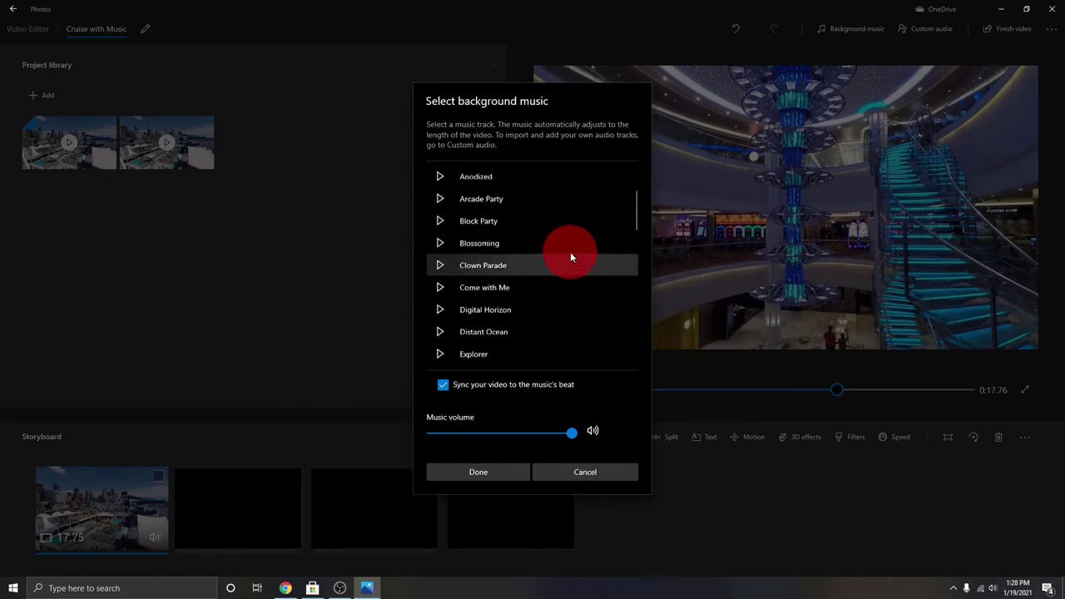
scroll(570, 252, up, 1)
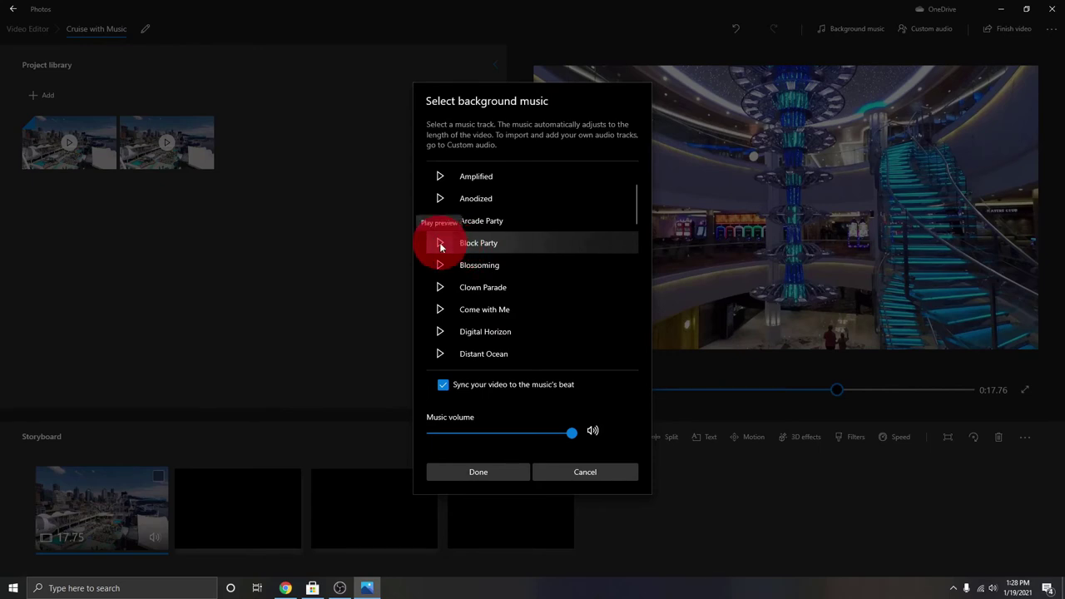
click(440, 243)
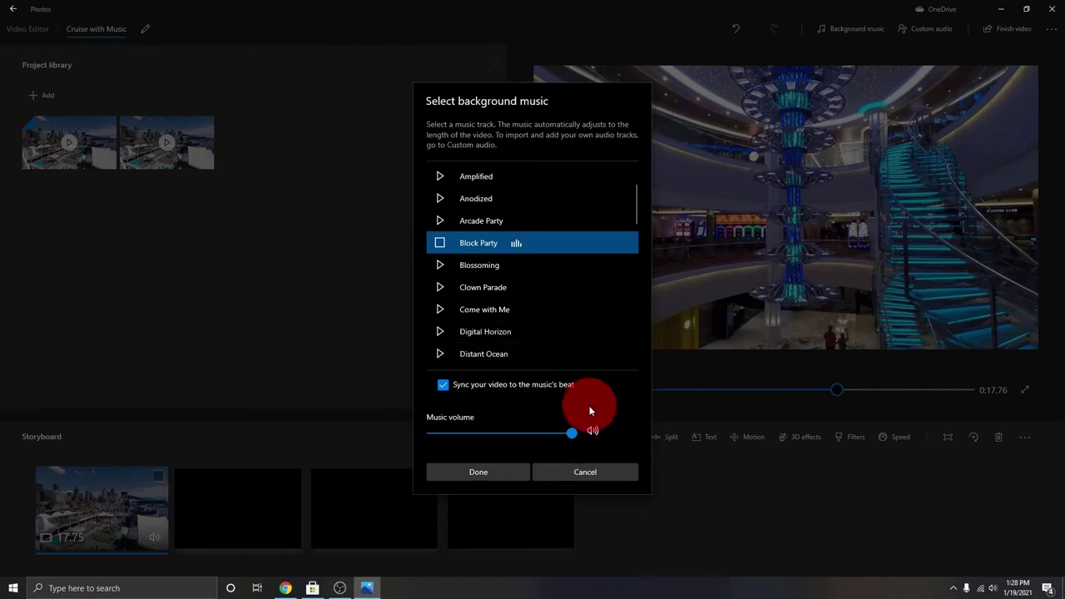
Lower the music volume to about 60%, turn off syncing the video to the music's beat, and apply the background music.
drag(574, 432, 519, 431)
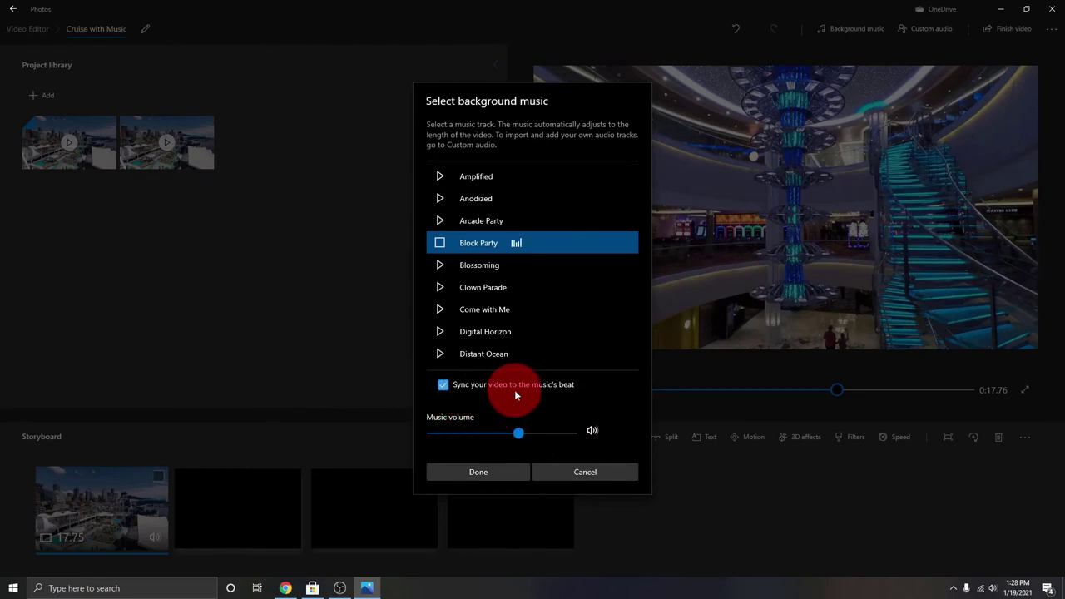
click(443, 386)
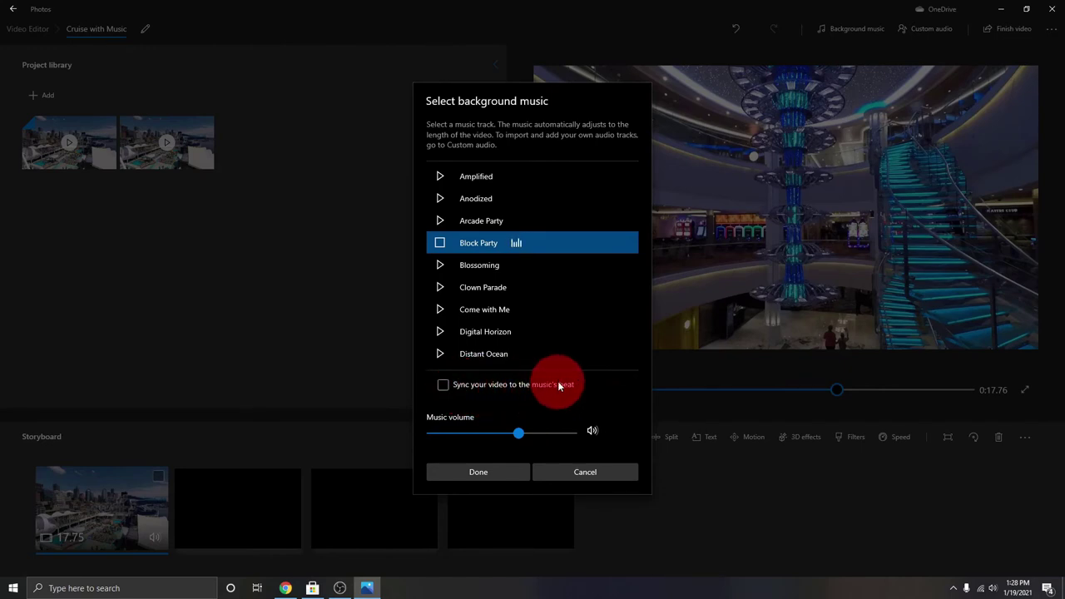
click(502, 466)
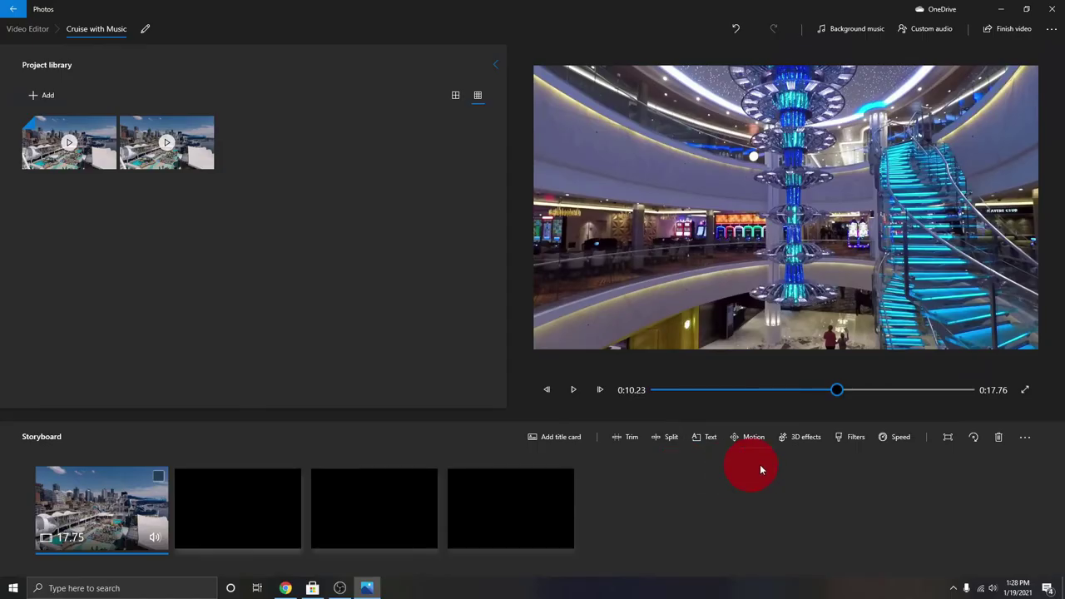
Play the video from the beginning to listen to the background music with the clip.
drag(837, 389, 632, 392)
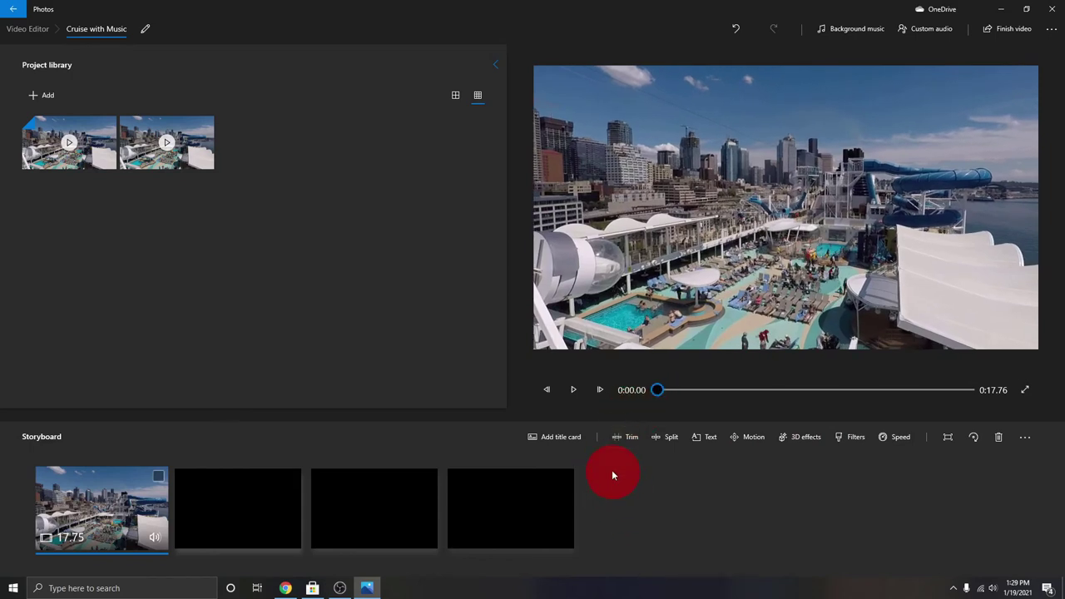
click(574, 391)
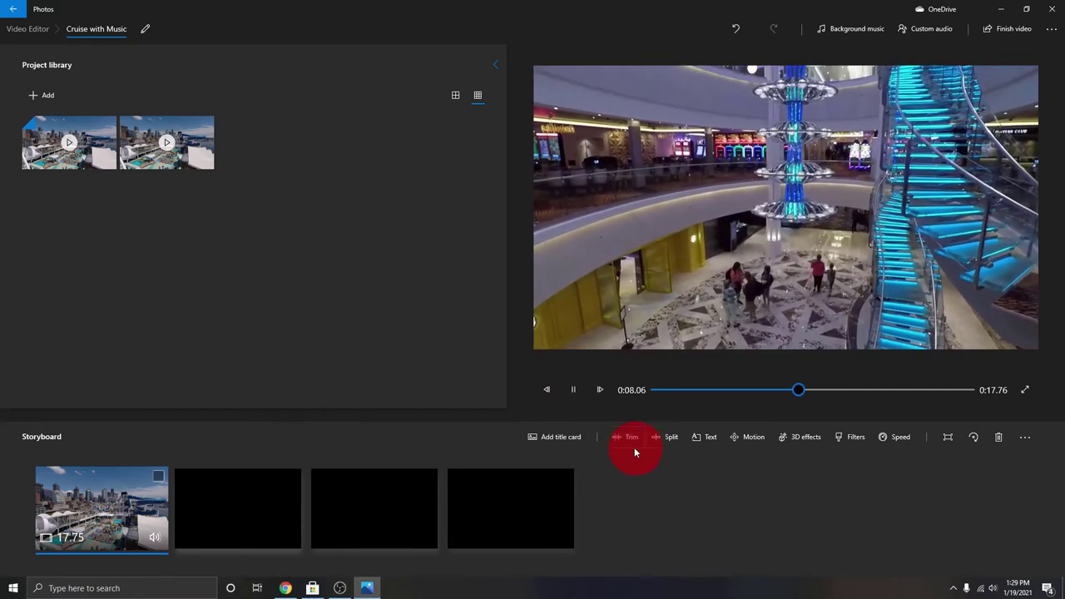
click(573, 389)
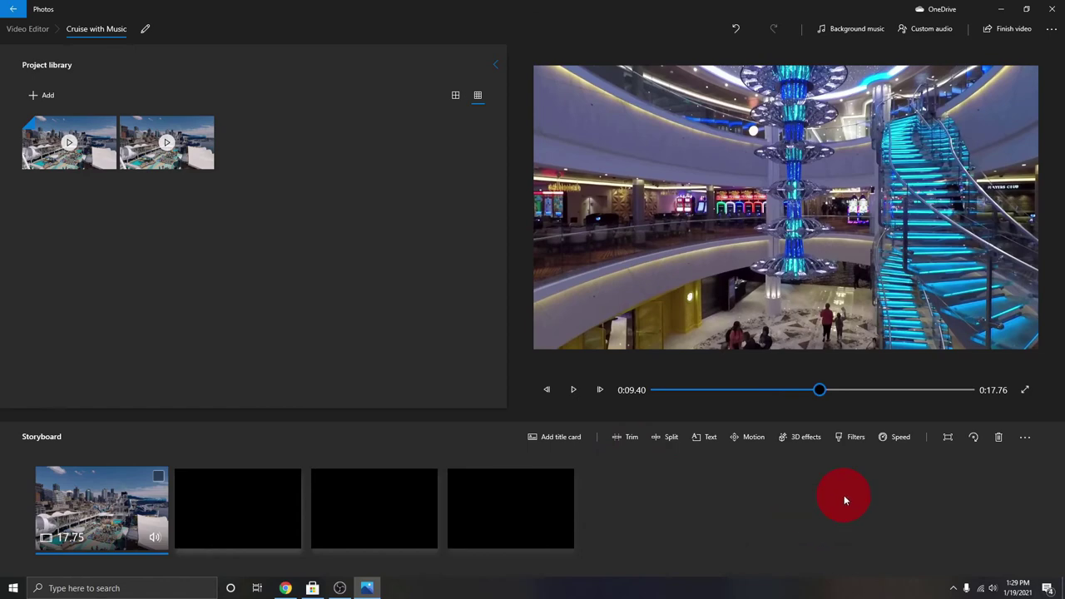
Set the background music to None and apply the change.
click(852, 31)
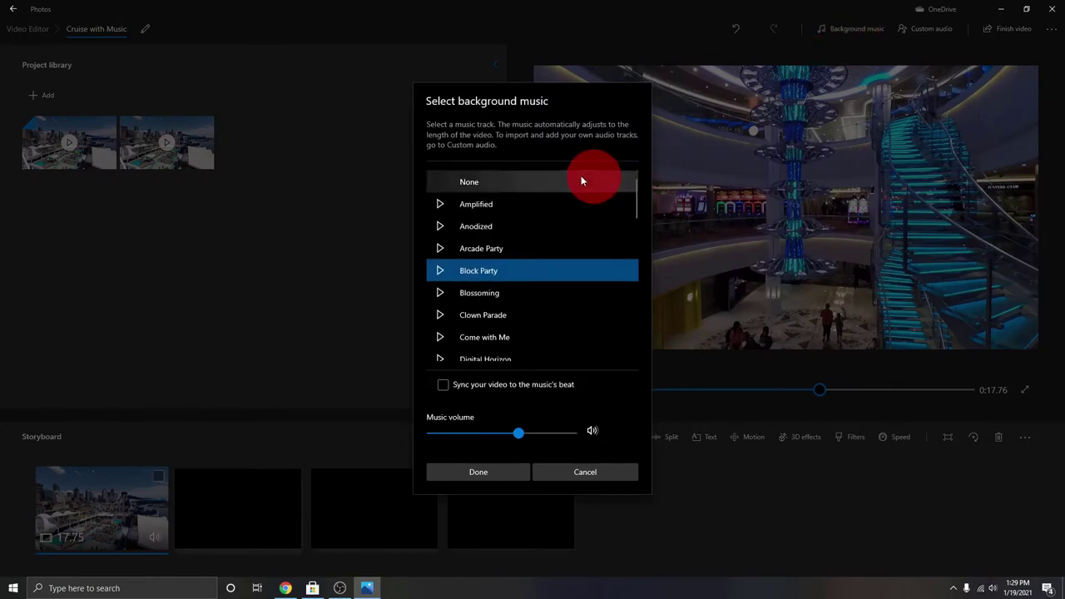
click(478, 191)
click(503, 475)
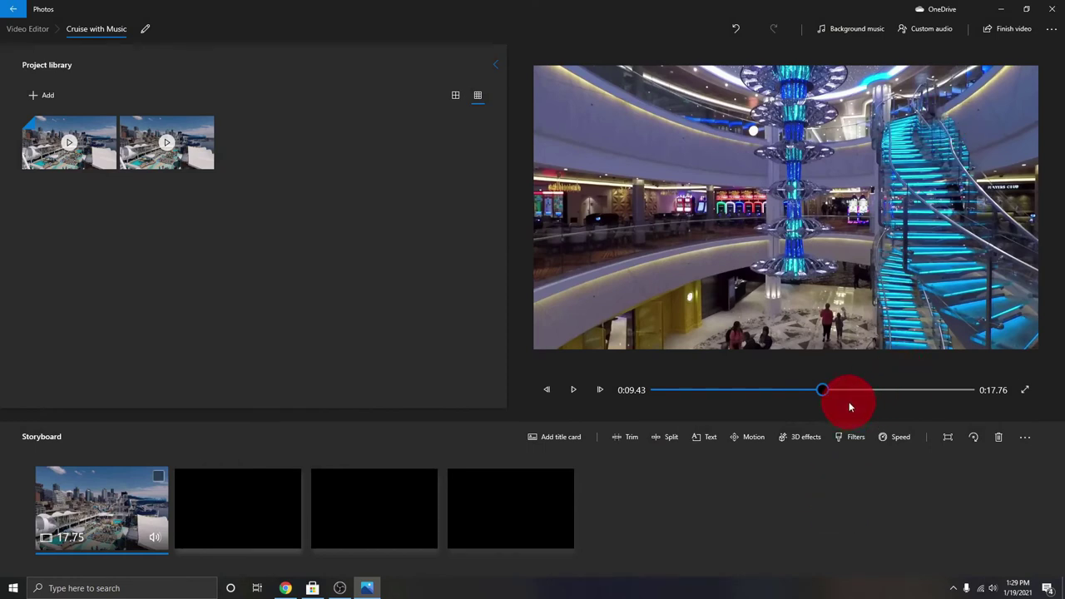
Open custom audio, move the playhead to the start, and add the Arriba_Mami audio file from the desktop.
click(931, 35)
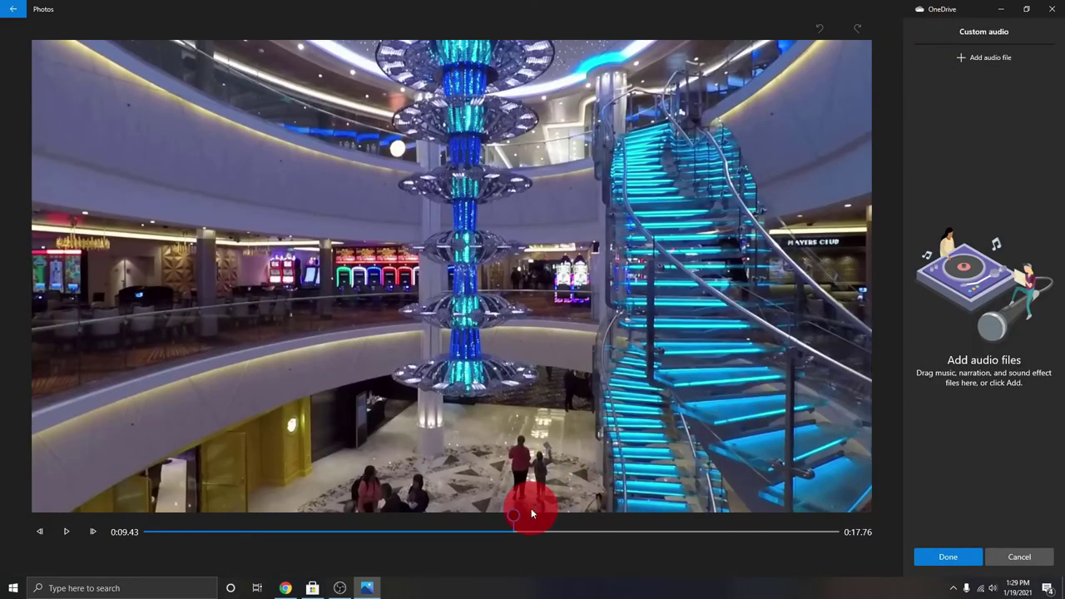
drag(514, 515, 150, 520)
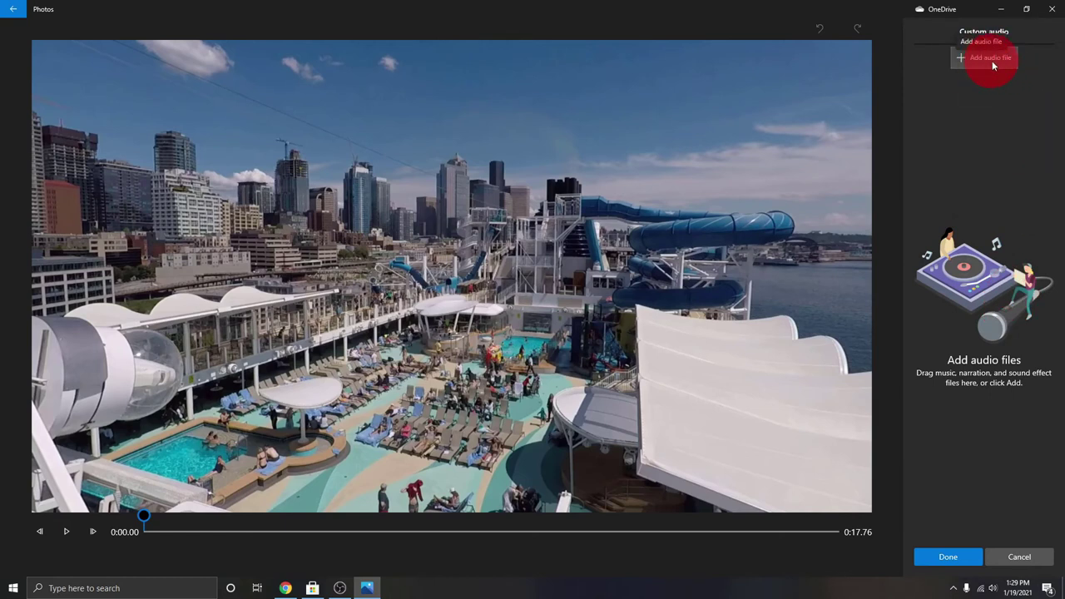
double_click(698, 14)
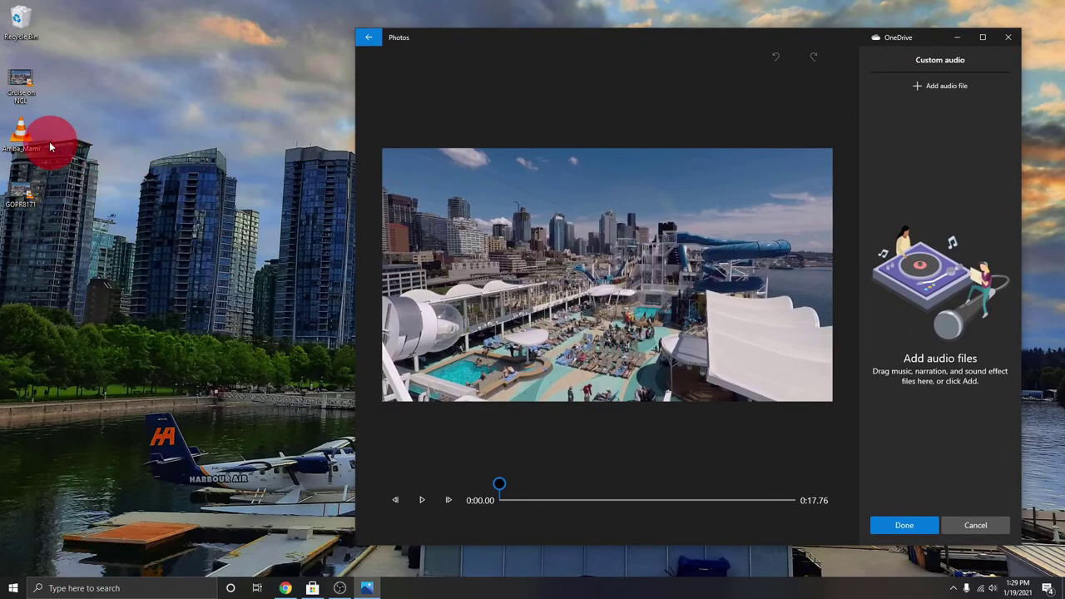
drag(50, 148, 955, 237)
click(982, 37)
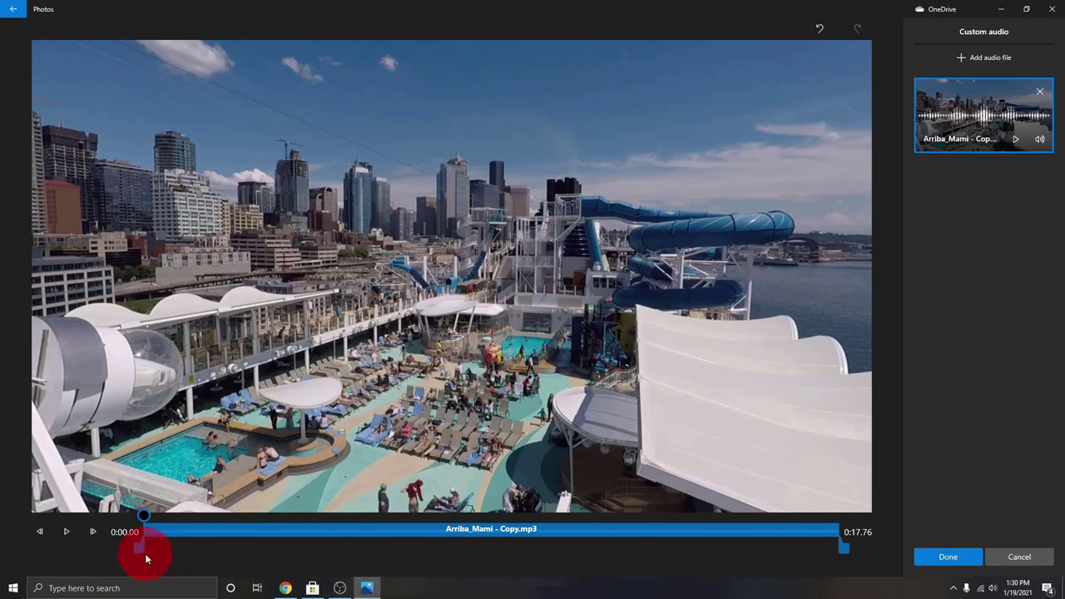
Shorten the Arriba_Mami audio at both ends on the timeline and extend it back over the full video.
drag(143, 552, 268, 553)
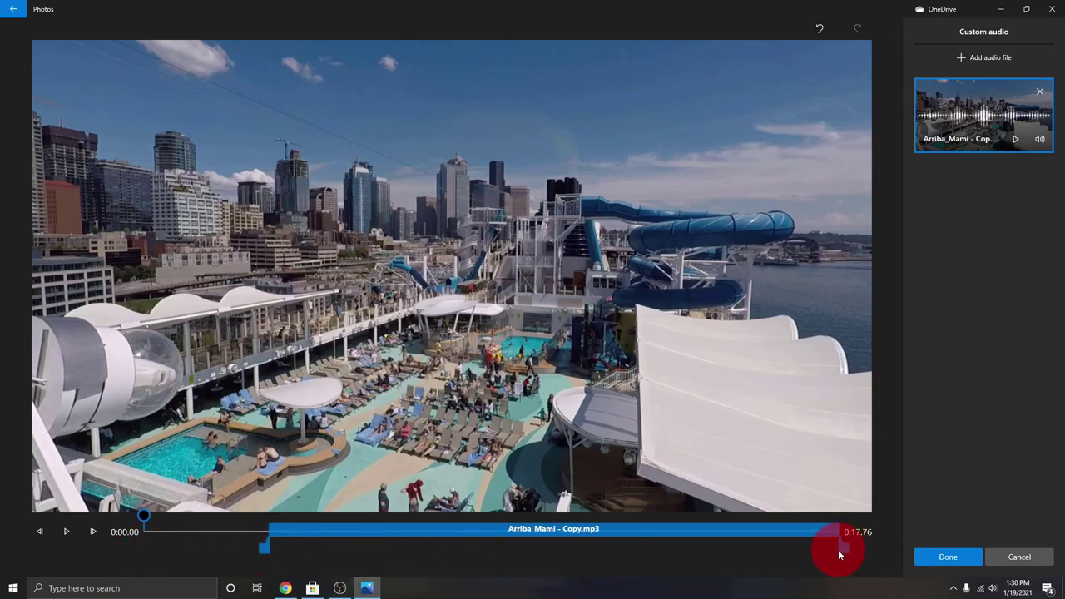
drag(840, 549, 688, 552)
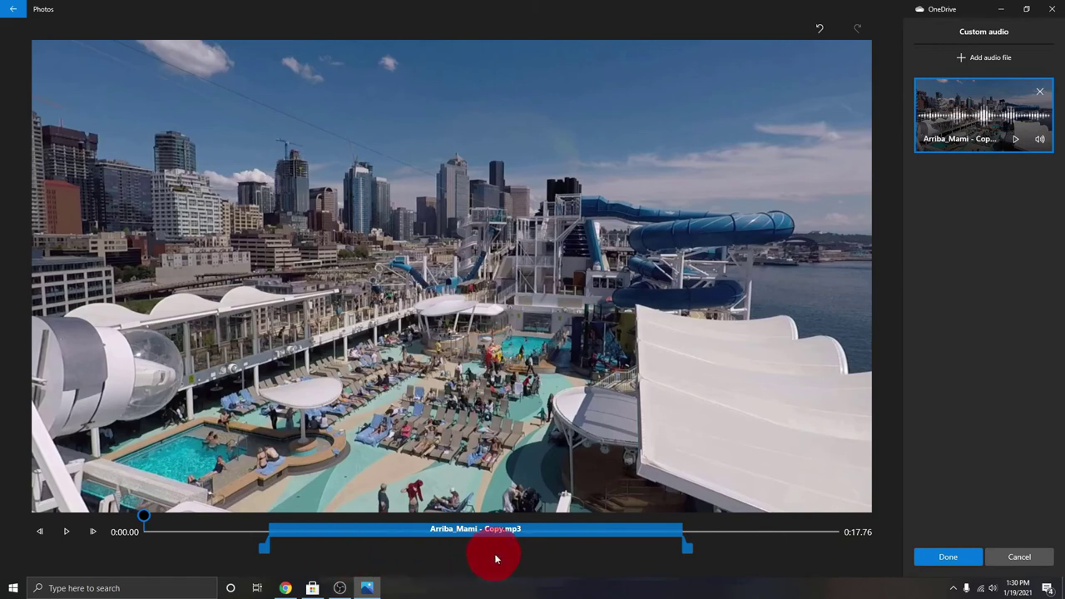
drag(687, 547, 844, 548)
drag(277, 556, 152, 552)
mouse_move(842, 556)
mouse_down()
mouse_move(858, 556)
mouse_move(837, 569)
mouse_move(844, 561)
mouse_up()
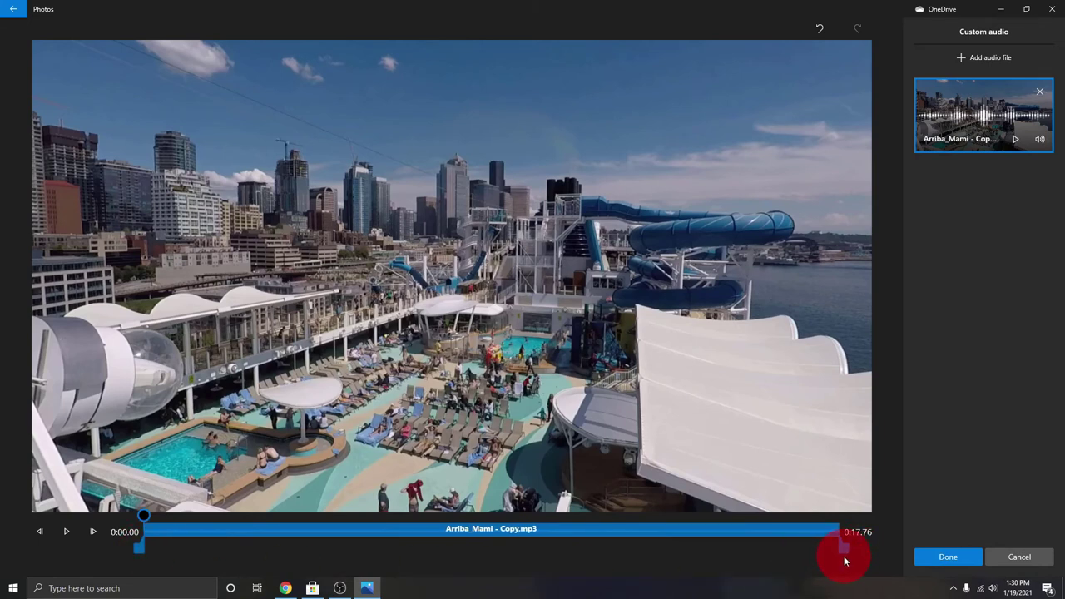
drag(844, 561, 847, 534)
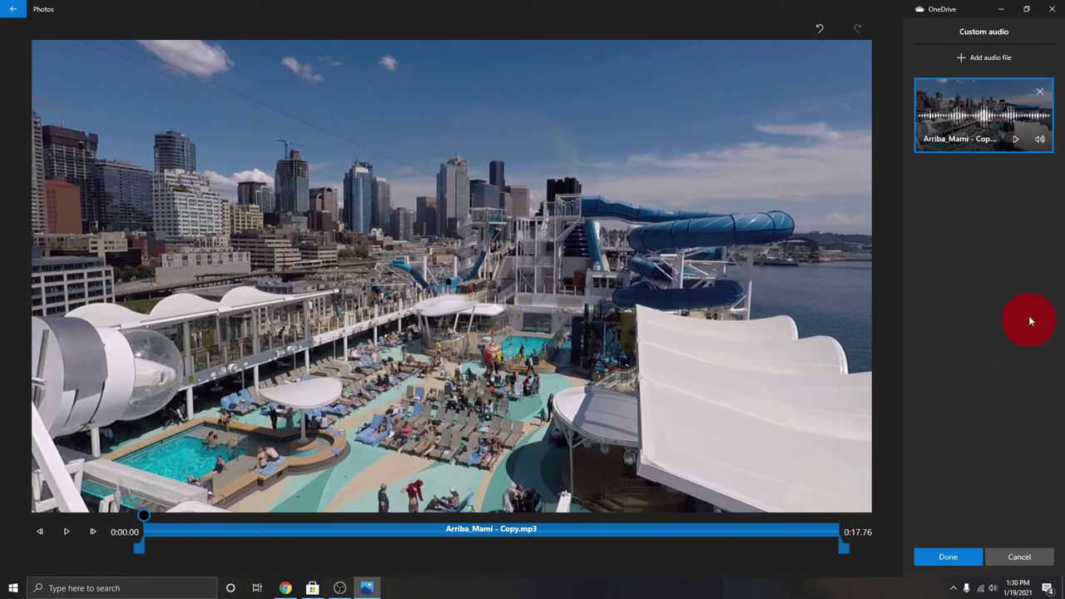
Lower the volume of the Arriba_Mami audio track to about 85%.
click(1040, 140)
mouse_move(1019, 138)
mouse_down()
mouse_move(979, 147)
mouse_move(1025, 140)
mouse_move(1009, 139)
mouse_up()
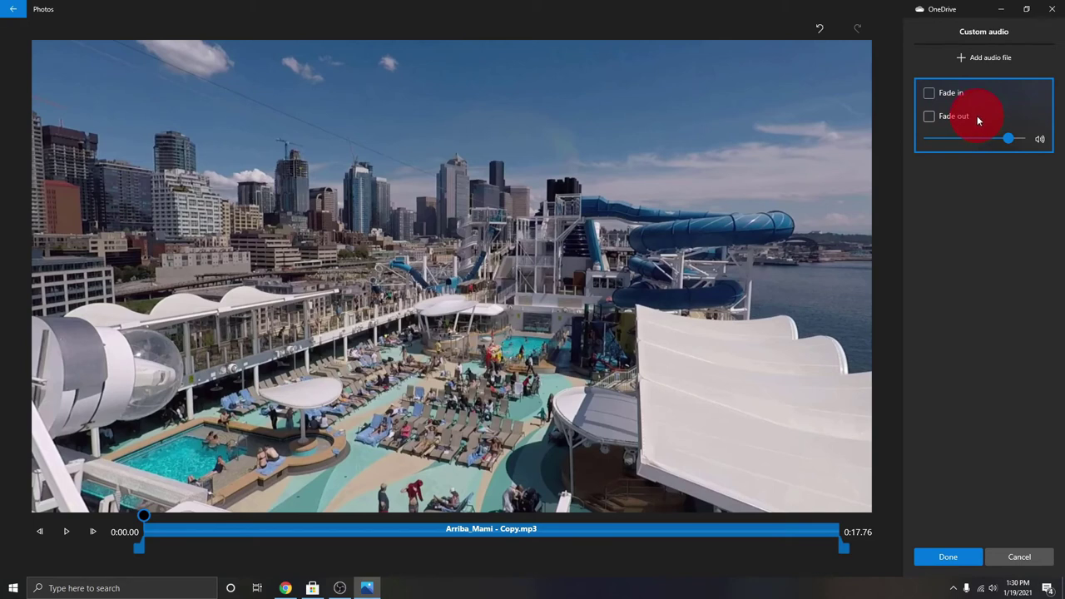
Turn on the fade-out for the Arriba_Mami audio and apply the custom audio settings.
click(938, 115)
click(961, 555)
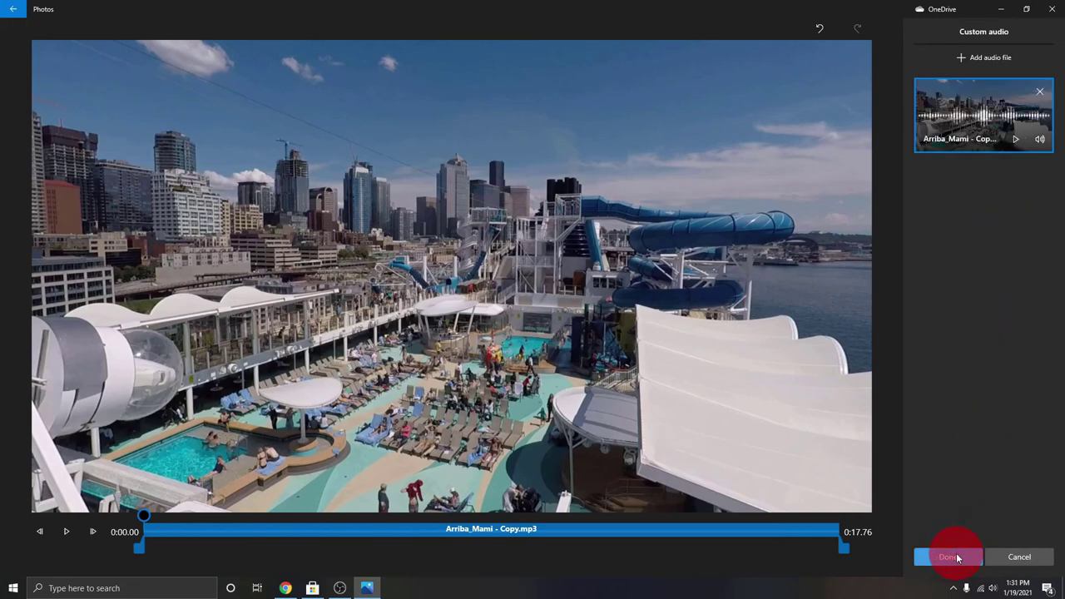
click(955, 557)
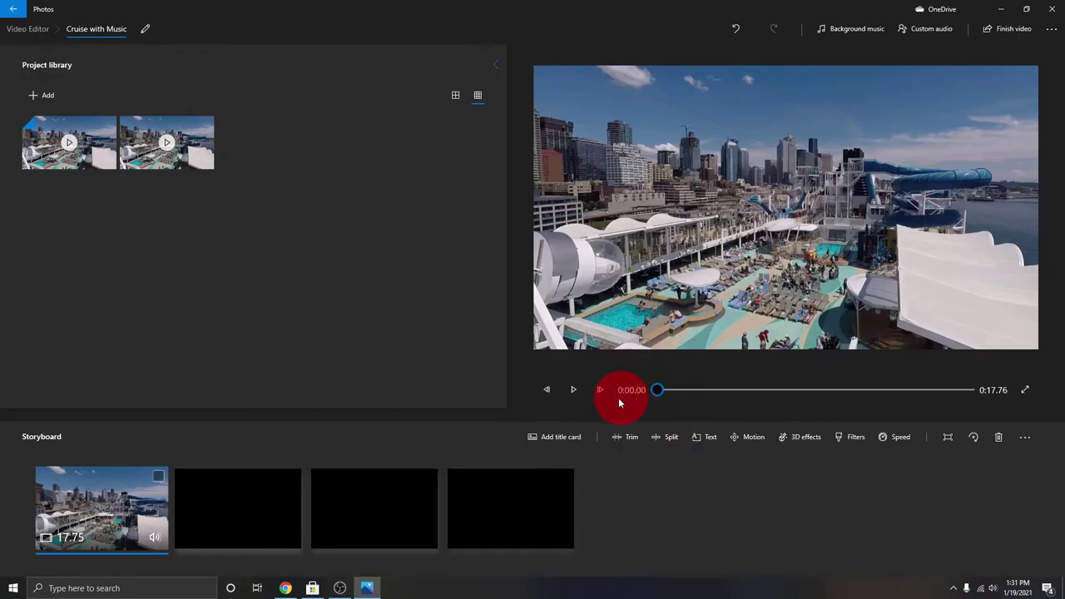
Play the project preview from the start to check the music with the video, pausing at about 10 seconds.
click(577, 394)
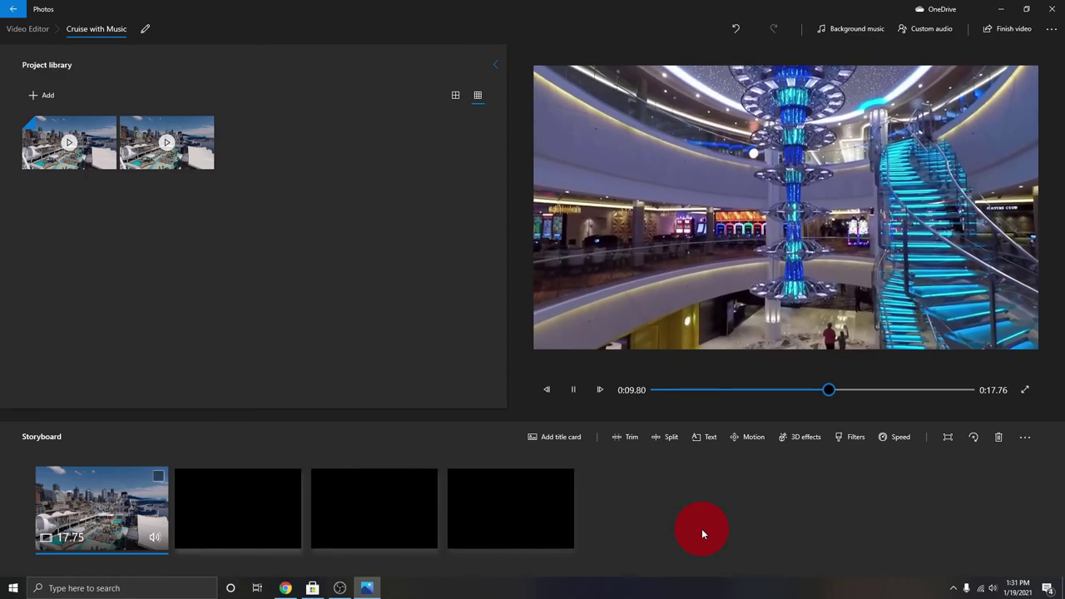
key(space)
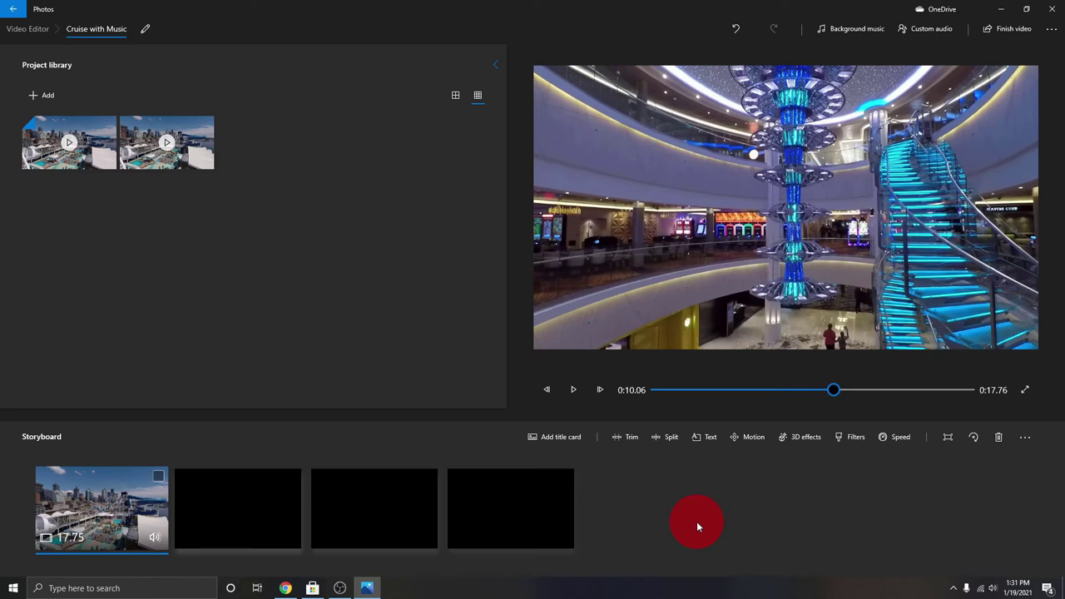
Start finishing the video and choose High 1080p (recommended) as the video quality.
click(1008, 32)
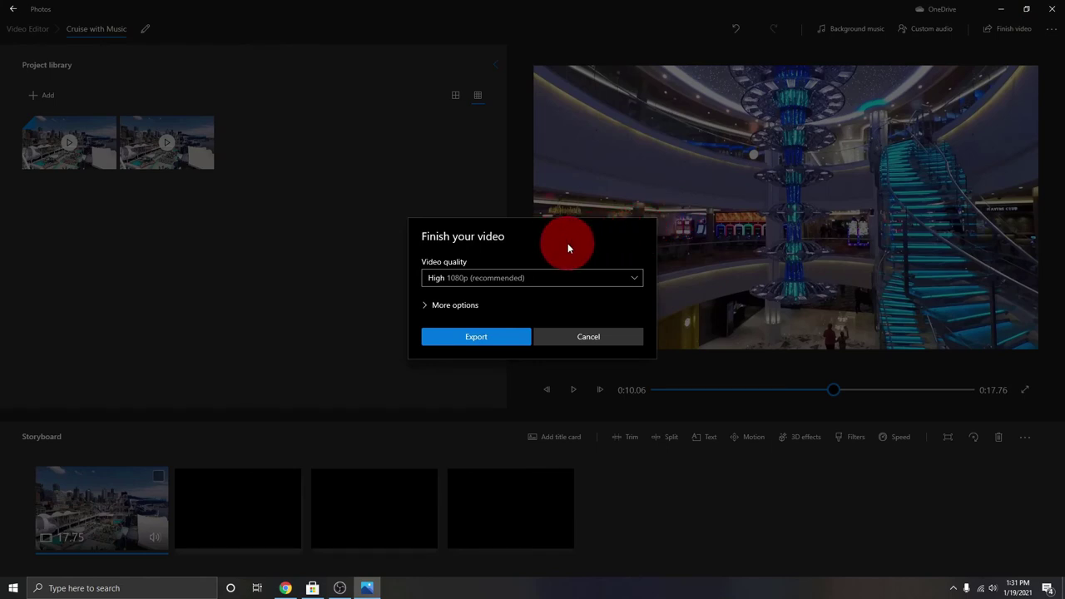
click(603, 280)
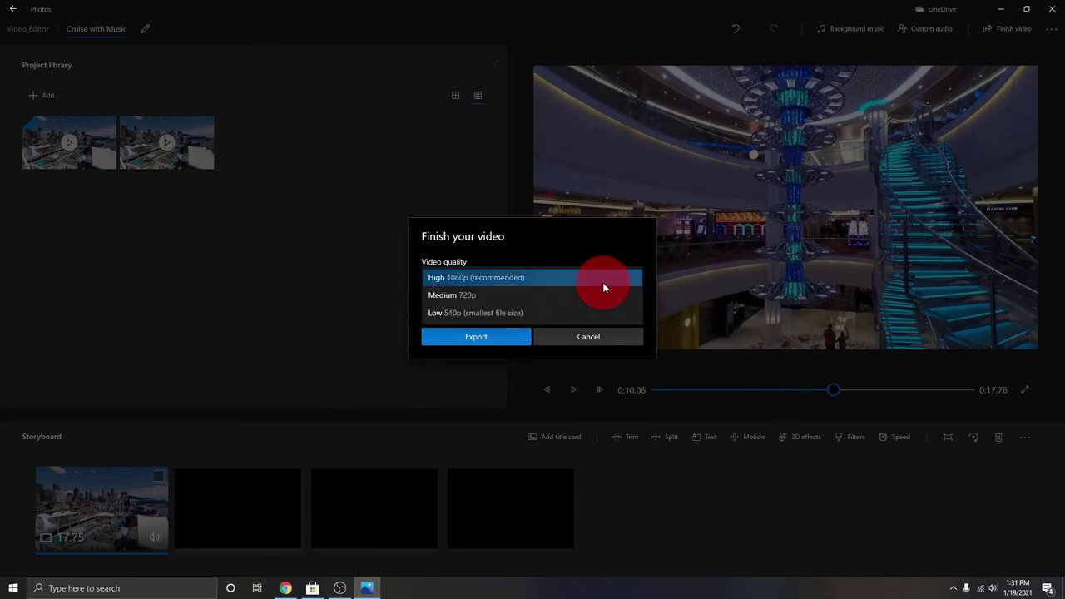
click(602, 282)
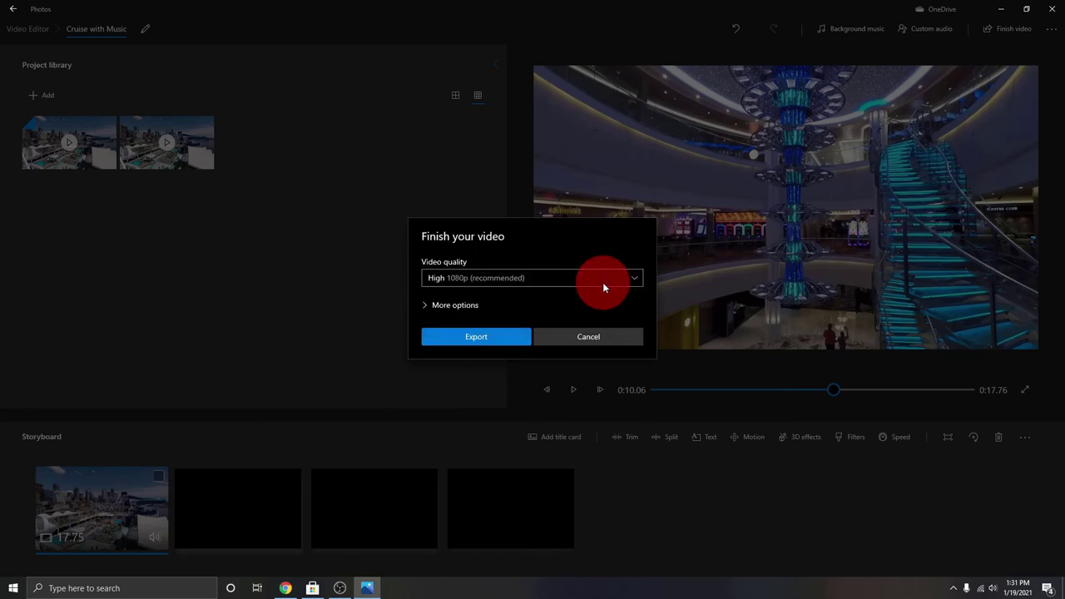
Export the video to the Desktop with the file name Cruise with Music.
click(501, 341)
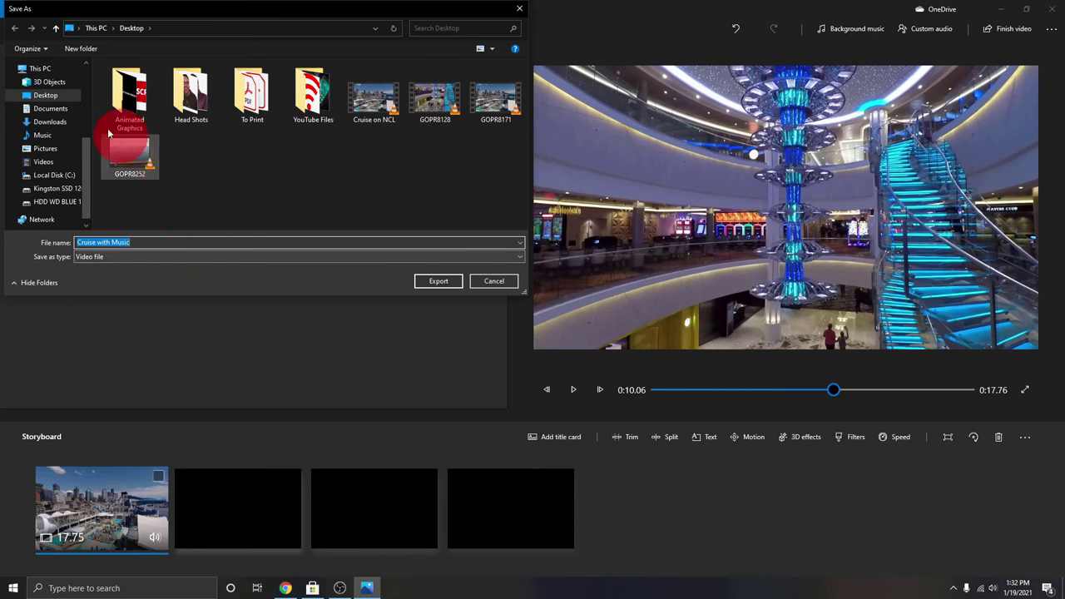
click(50, 94)
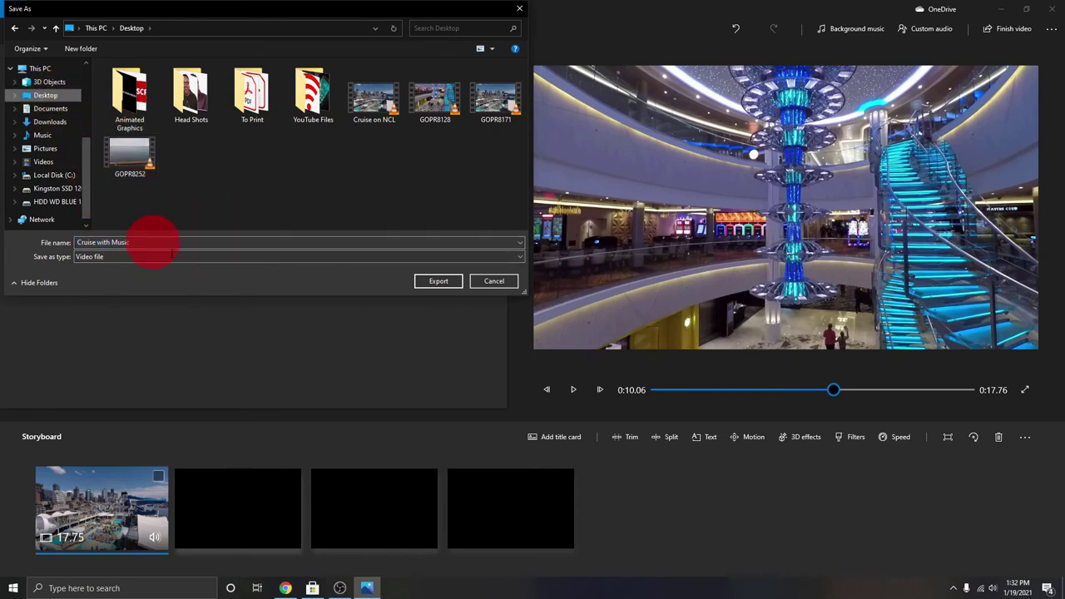
click(439, 329)
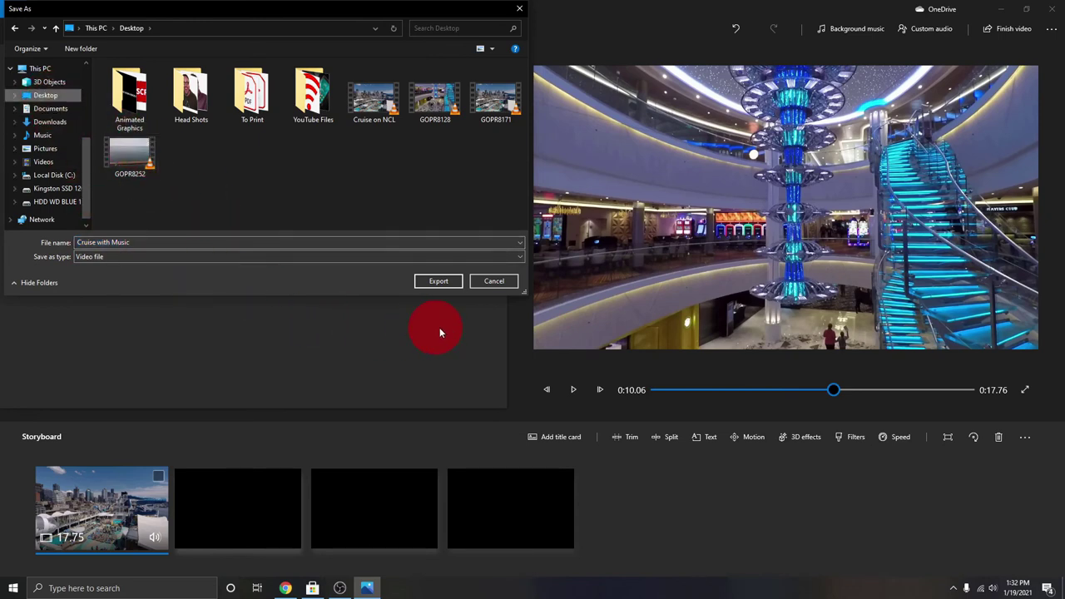
click(439, 283)
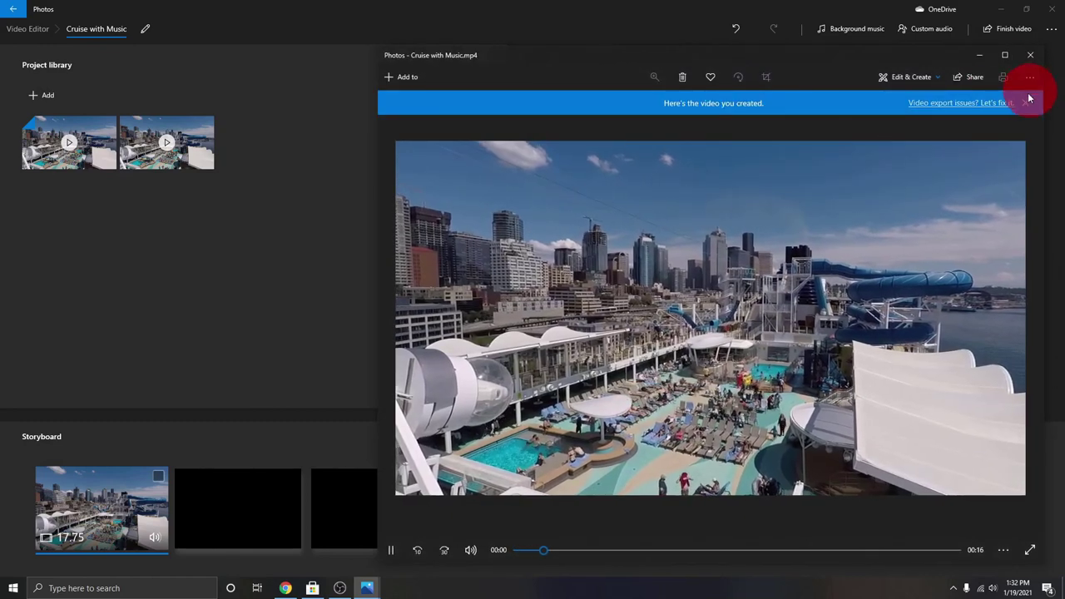
Watch the exported Cruise with Music video in a maximized window, and minimize the player and the editor to reveal the desktop.
click(1004, 55)
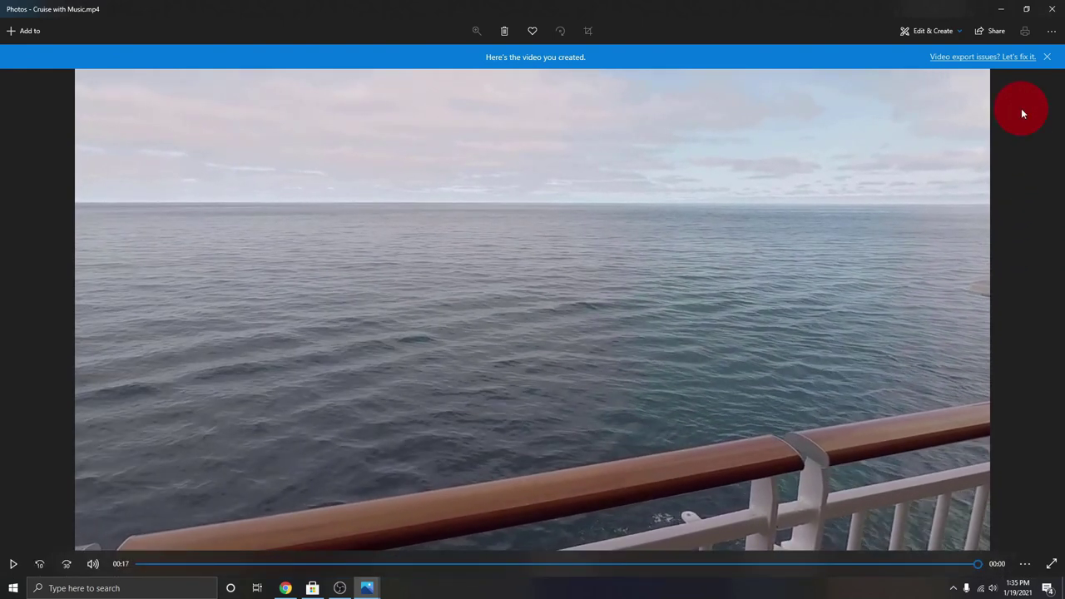
click(1005, 10)
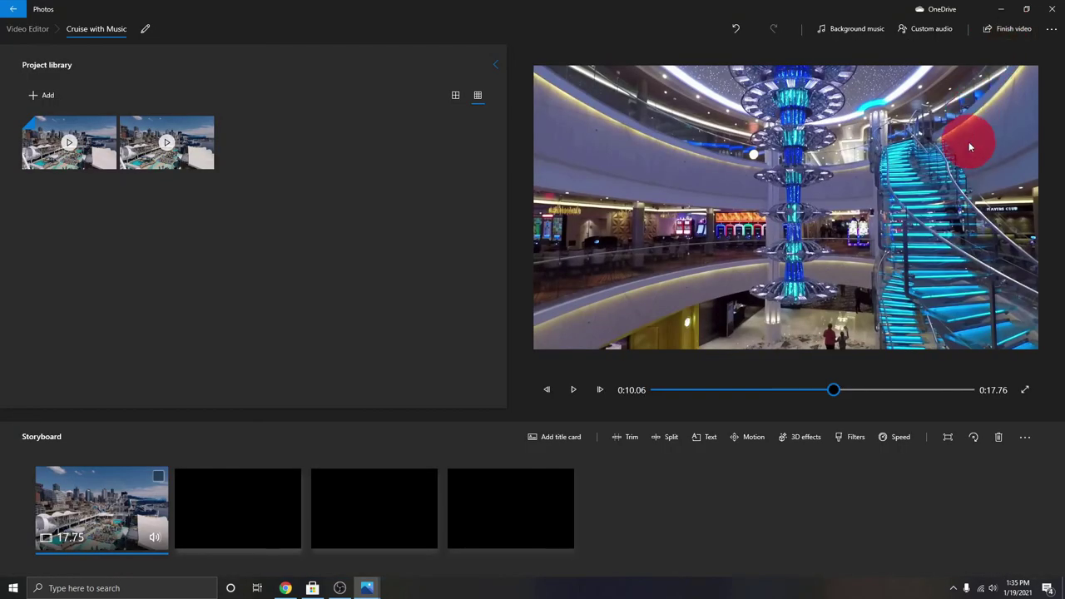
click(1001, 9)
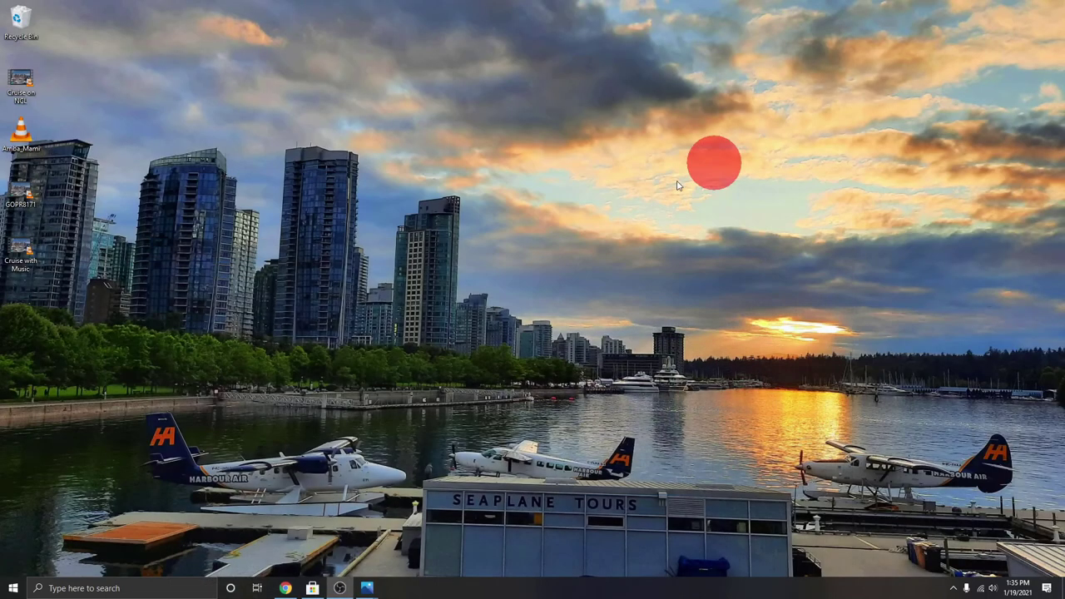